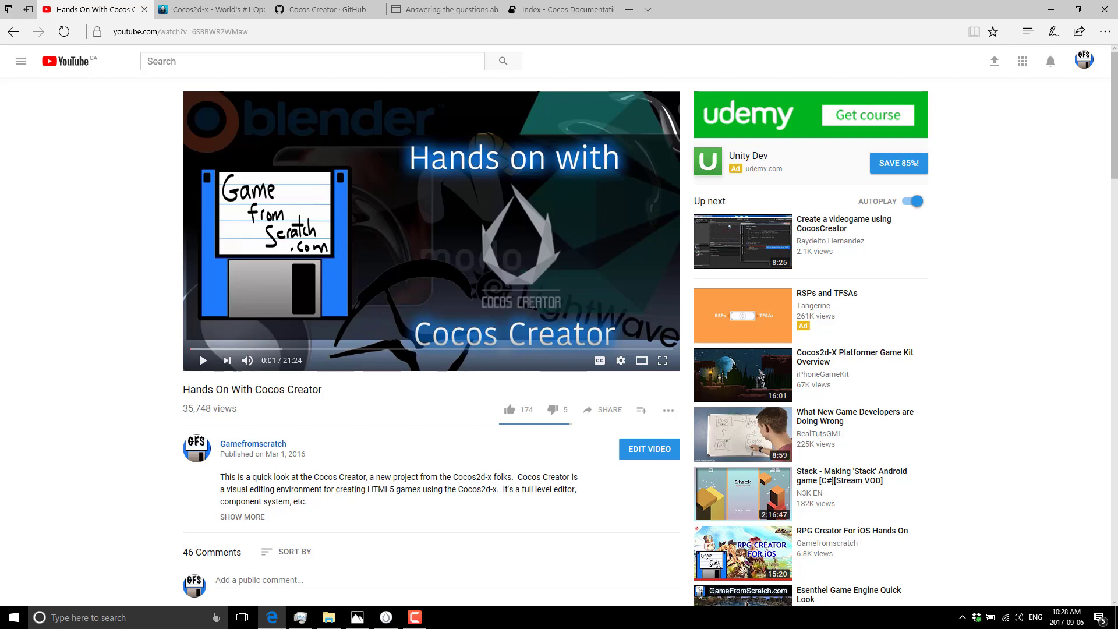
# - Glance at the Cocos Creator GitHub page, then scroll through the forum's Cocos Creator Q&A thread
pyautogui.click(328, 12)
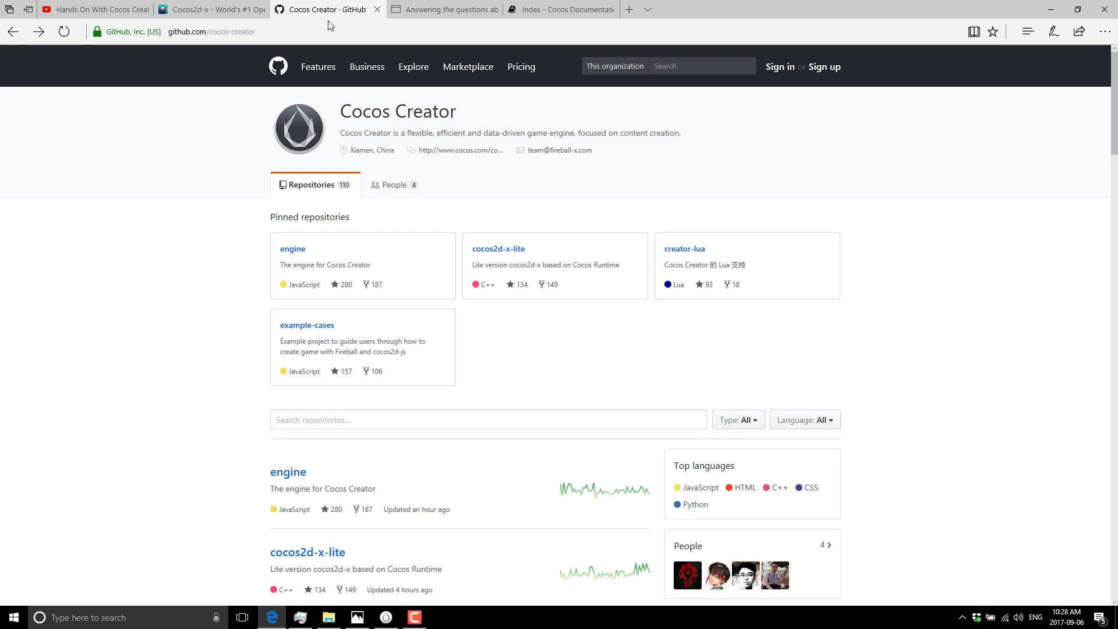
pyautogui.click(443, 9)
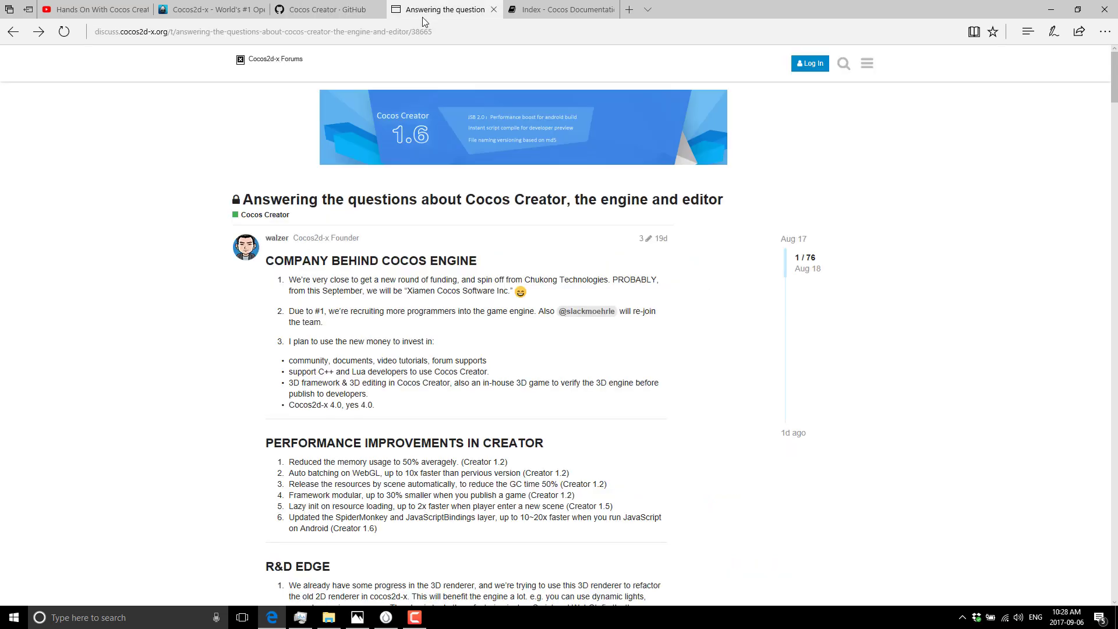
pyautogui.scroll(-3, 614, 314)
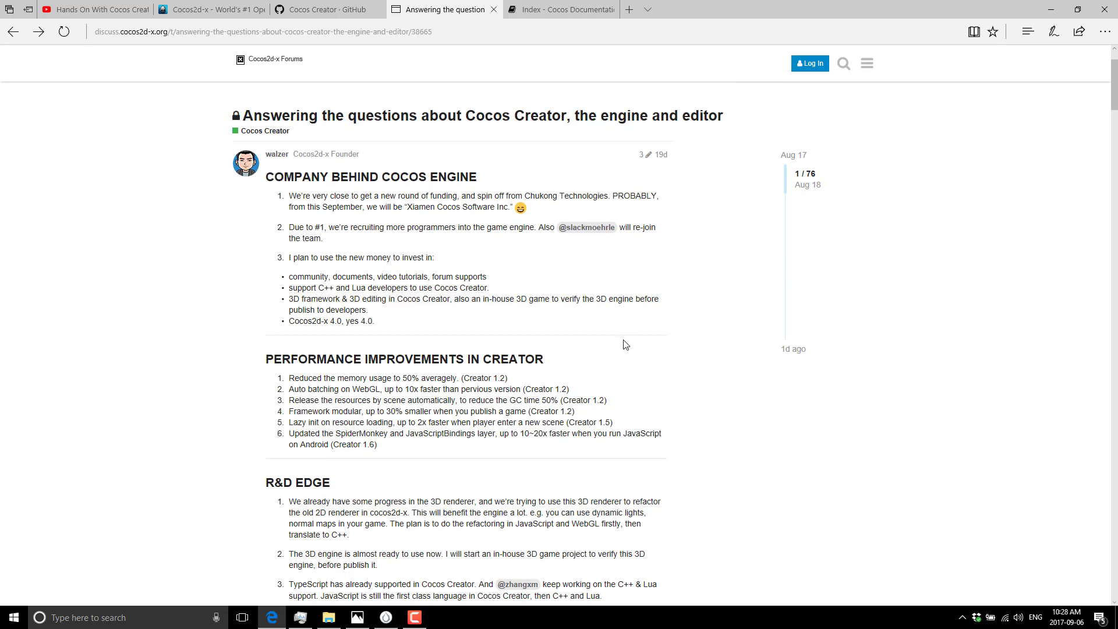
pyautogui.scroll(3, 626, 362)
pyautogui.keyDown('ctrl'); pyautogui.scroll(1, 595, 382); pyautogui.keyUp('ctrl')
pyautogui.keyDown('ctrl'); pyautogui.scroll(2, 594, 383); pyautogui.keyUp('ctrl')
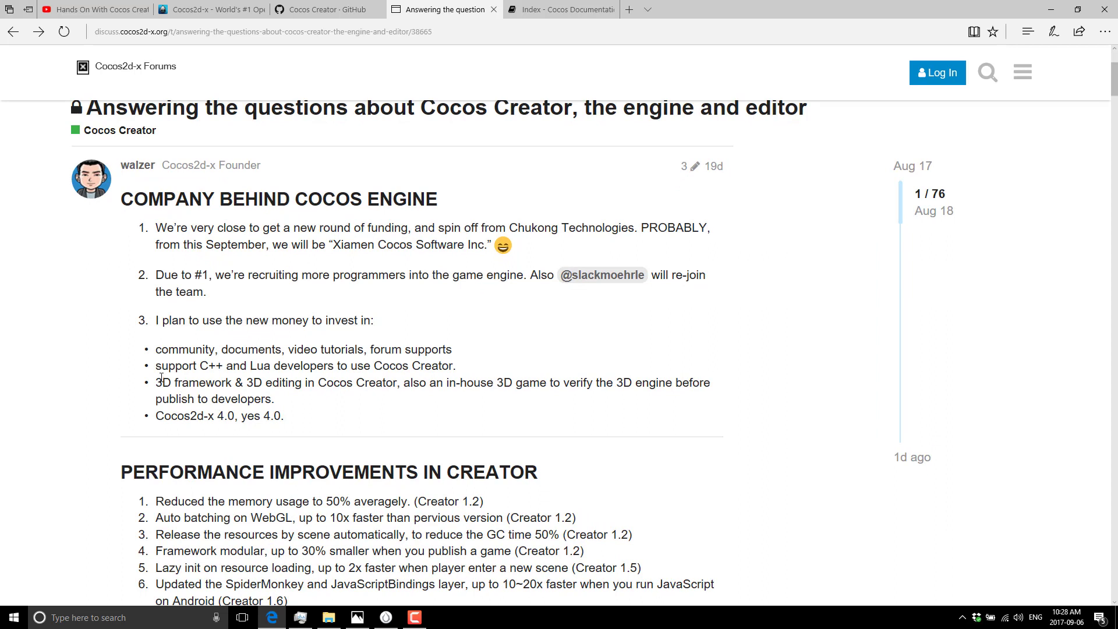
# - Highlight the bullet about supporting C++ and Lua developers, then return to the GitHub page
pyautogui.moveTo(156, 365); pyautogui.dragTo(418, 367)
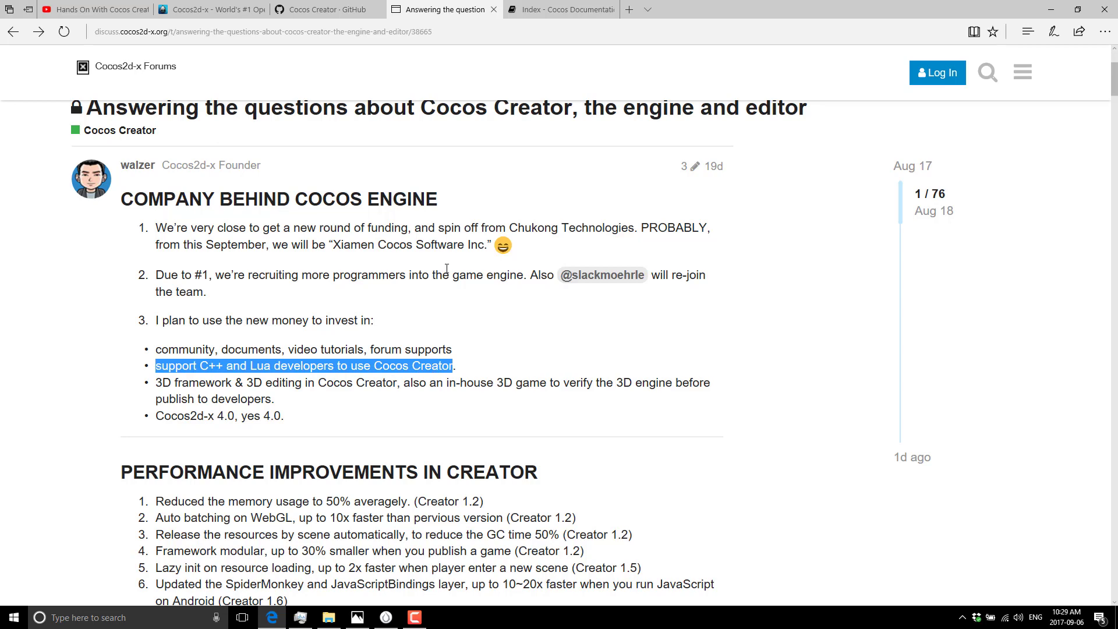
pyautogui.click(379, 9)
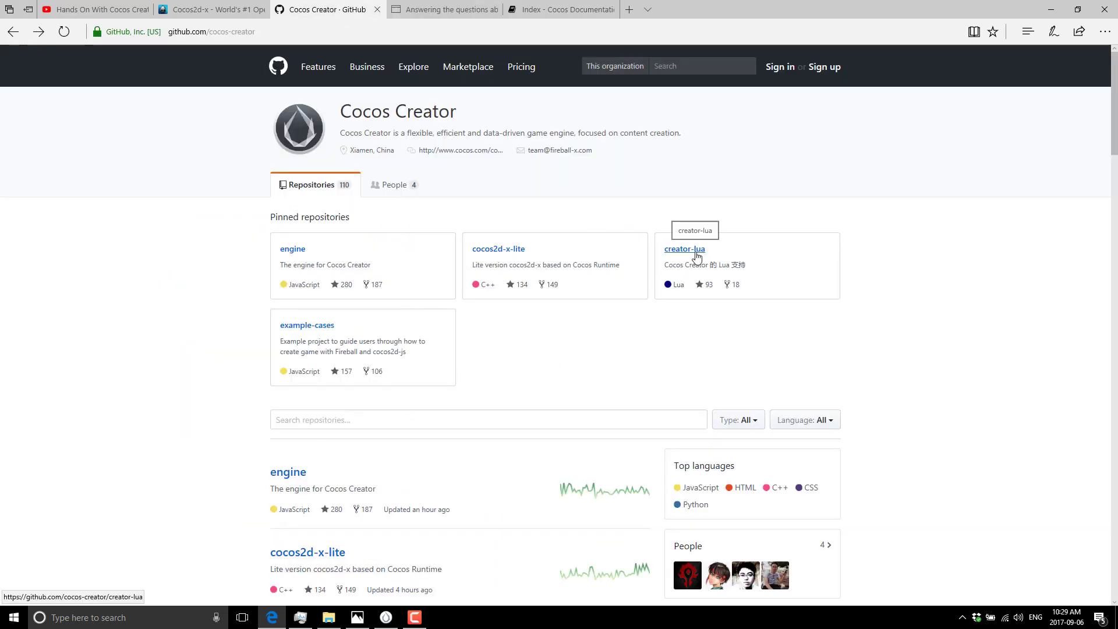
pyautogui.moveTo(268, 11)
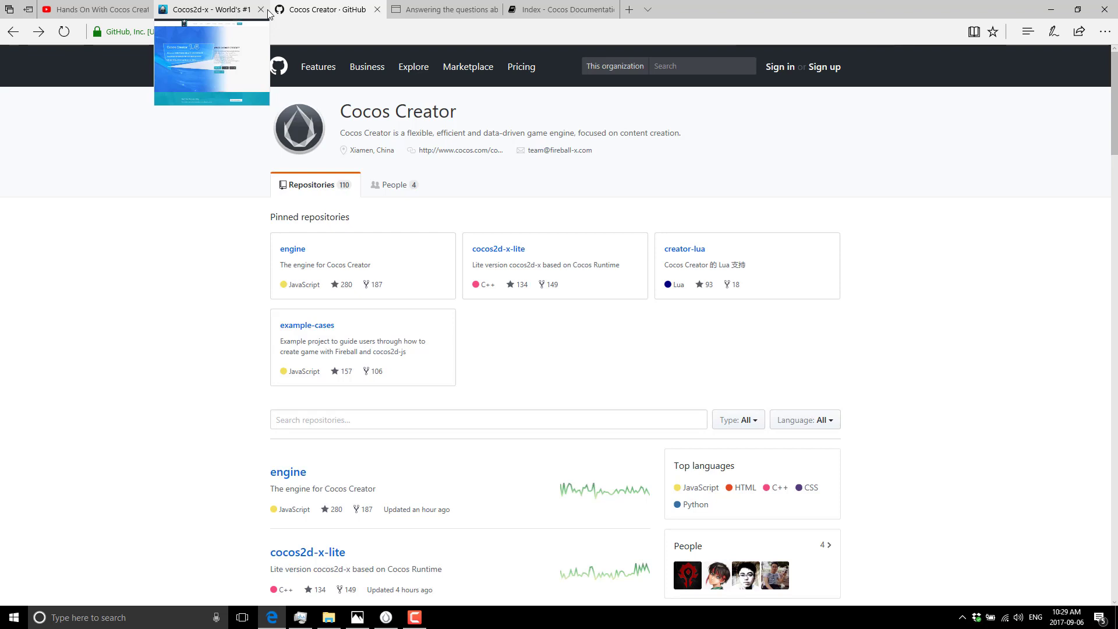
# - Open SDKBOX from the cocos2d-x.org home page and skim the page down and back up
pyautogui.click(227, 7)
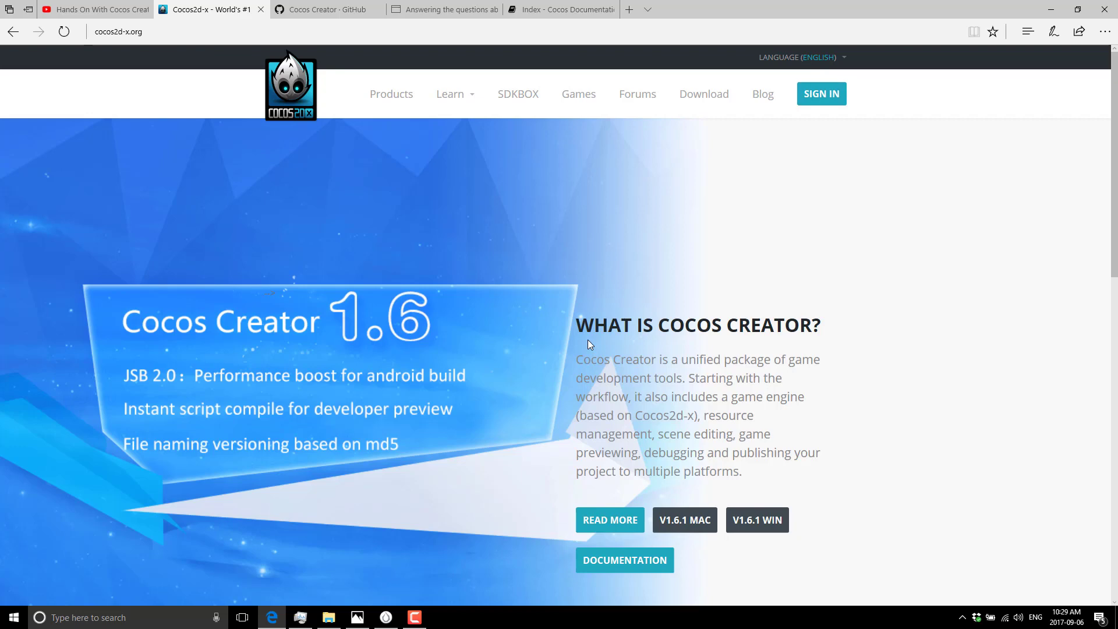
pyautogui.click(512, 94)
pyautogui.scroll(-4, 540, 421)
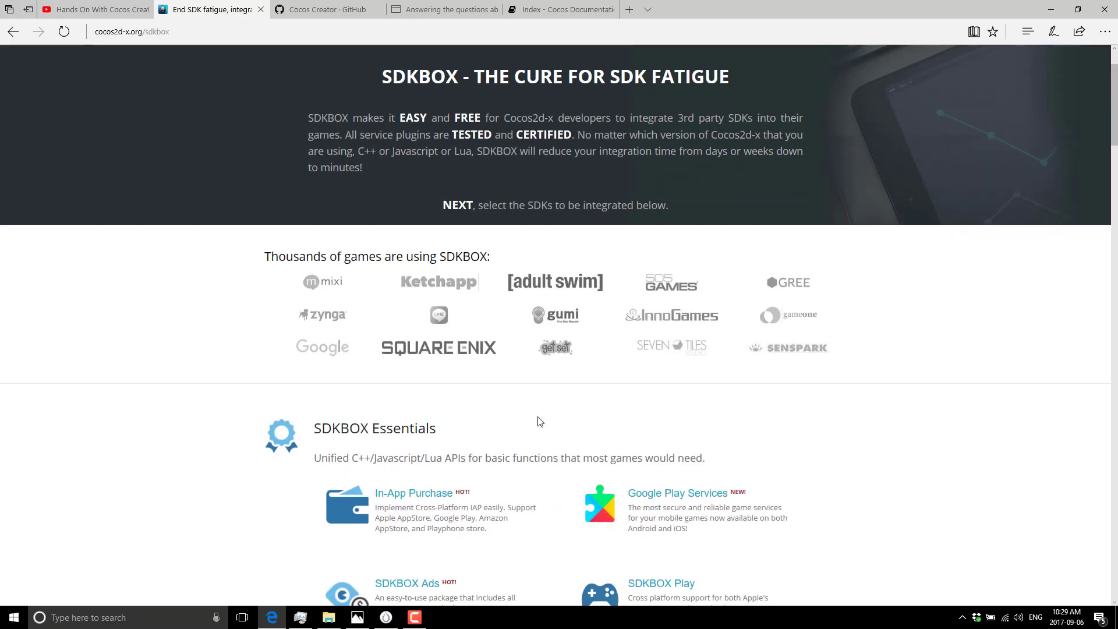
pyautogui.scroll(-3, 539, 421)
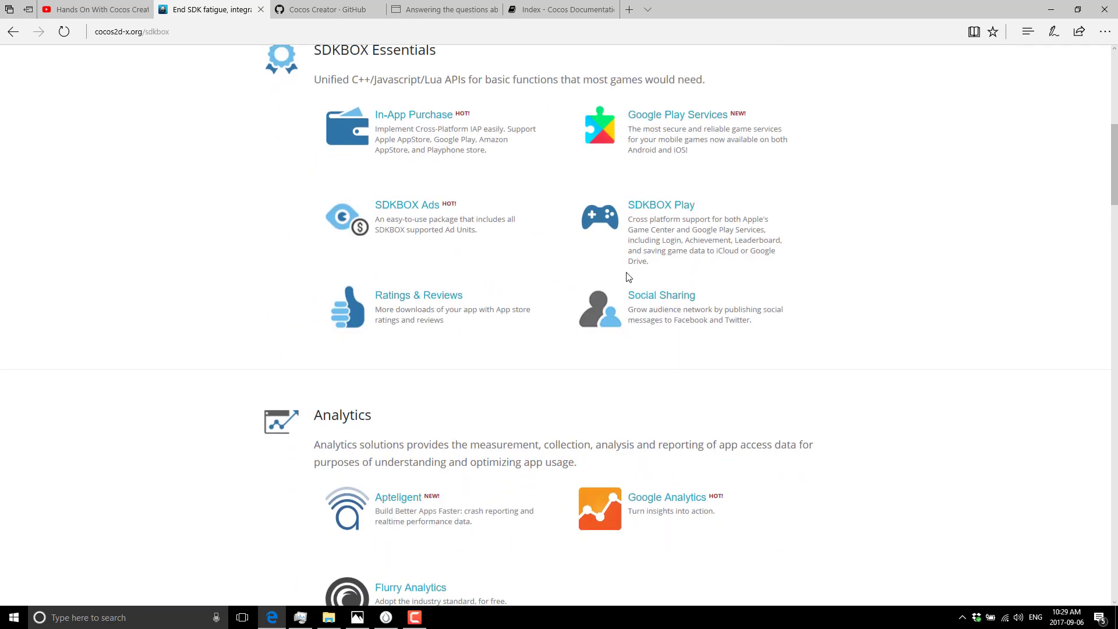
pyautogui.scroll(7, 628, 277)
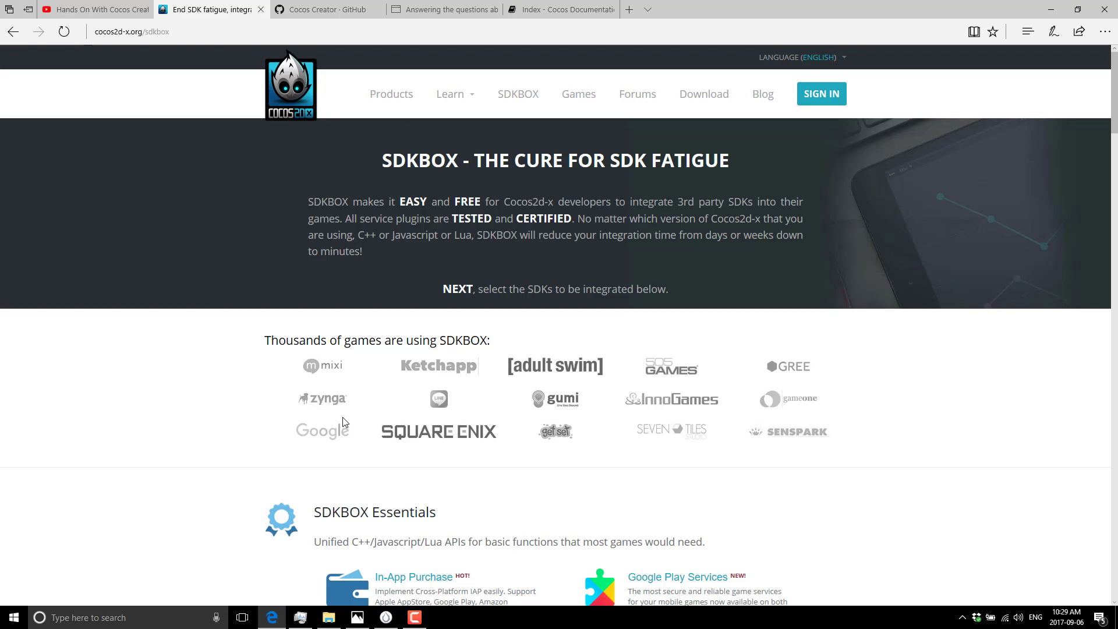
# - From the Dashboard, create NewProject4 using the Example Collection template
pyautogui.click(386, 618)
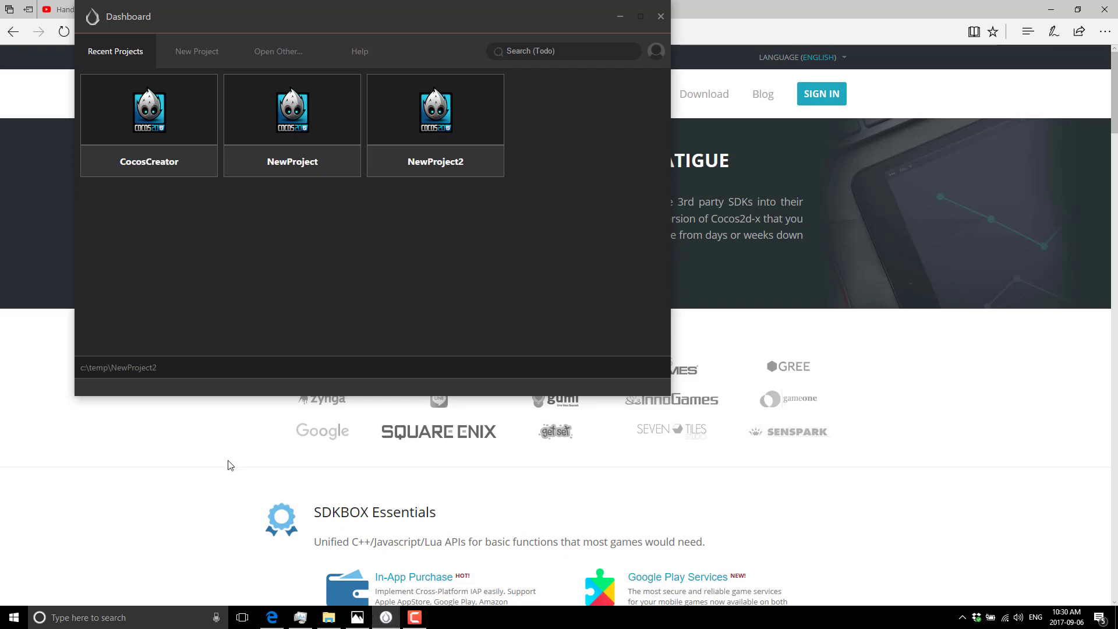
pyautogui.click(185, 53)
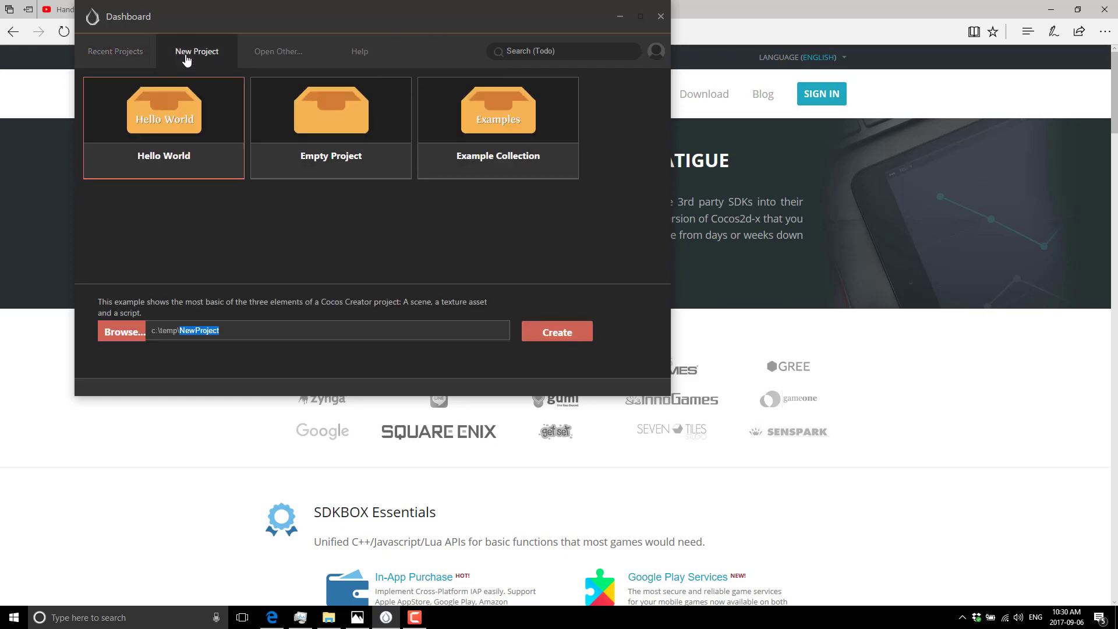
pyautogui.click(480, 118)
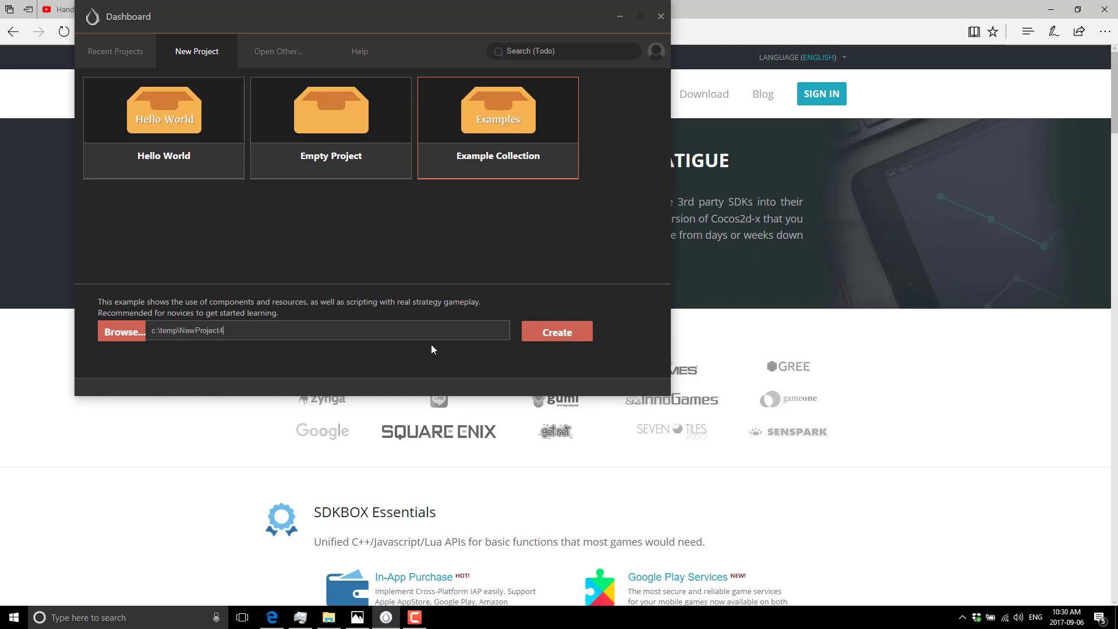
pyautogui.click(557, 333)
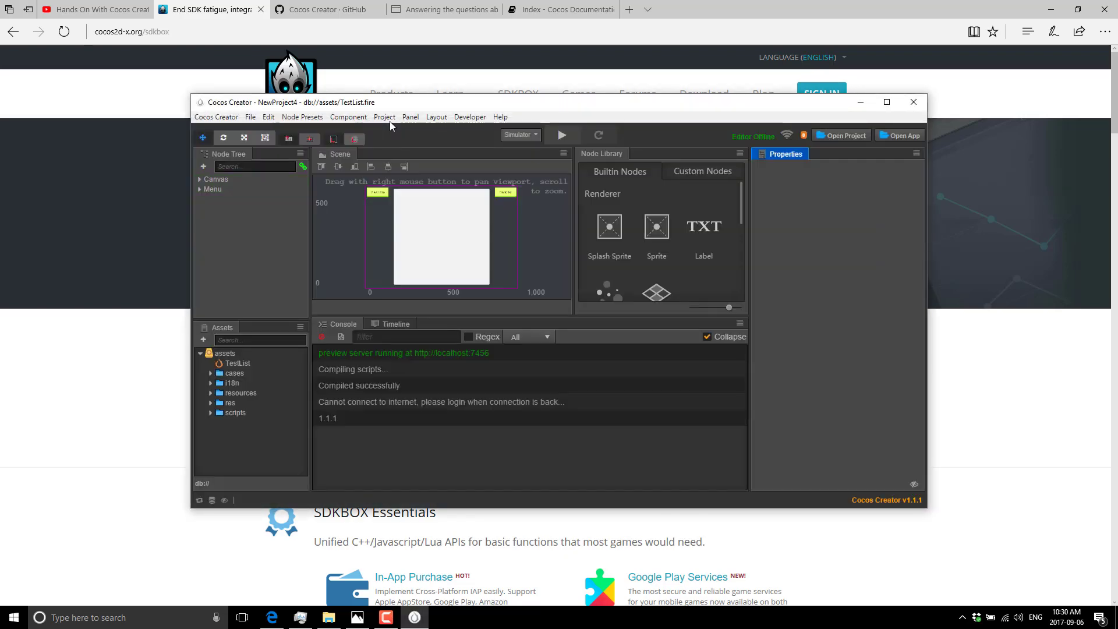
# - Maximize the Cocos Creator window and clear the Background node selection
pyautogui.doubleClick(425, 106)
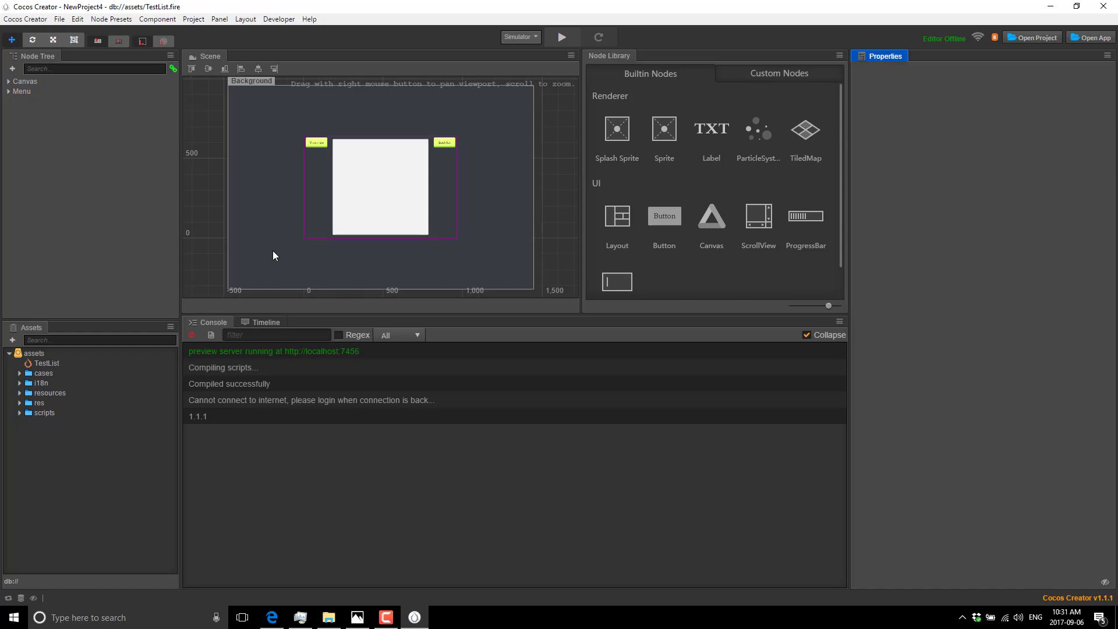
pyautogui.click(112, 99)
# - Expand Canvas in the Node Tree and select the Background node to view its properties
pyautogui.click(367, 153)
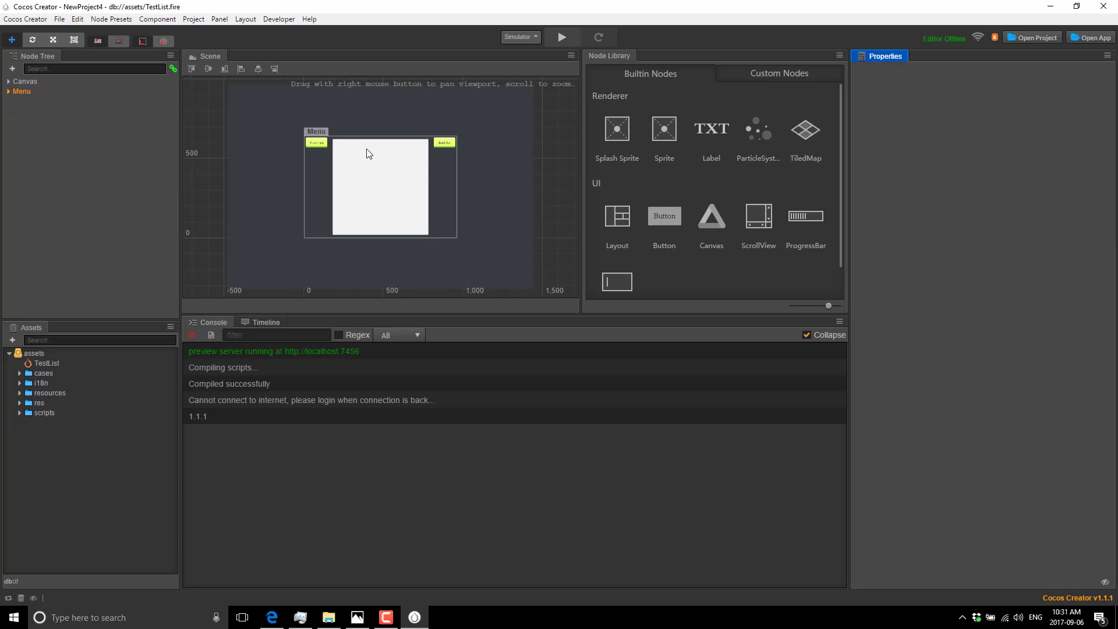
pyautogui.click(8, 81)
pyautogui.click(32, 92)
pyautogui.click(32, 92)
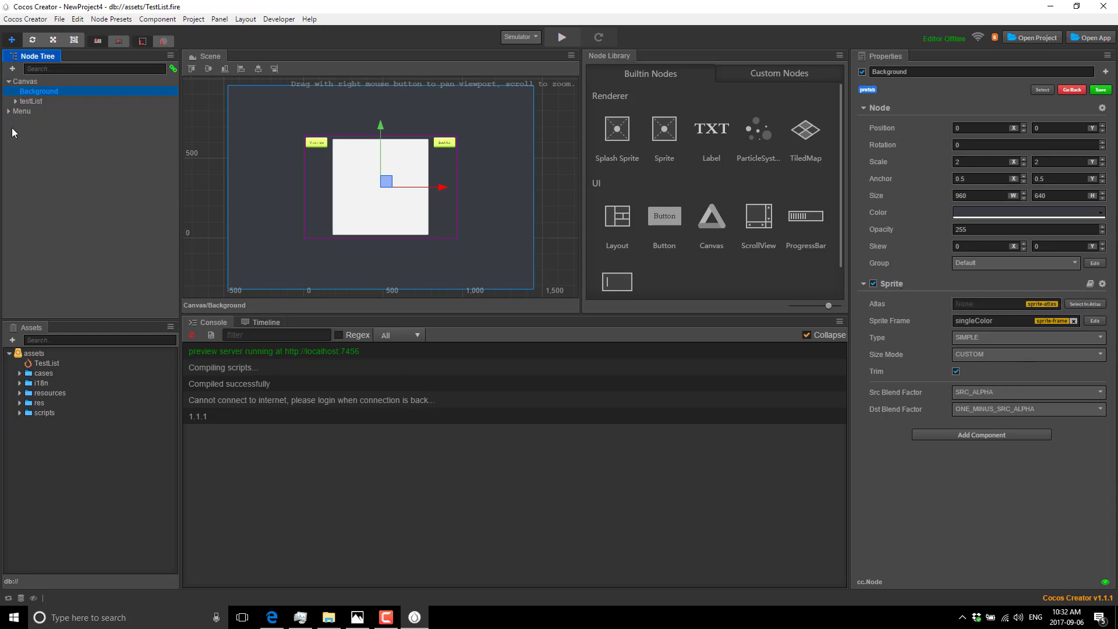
# - Expand the resources, res and textures folders in the Assets panel
pyautogui.click(20, 395)
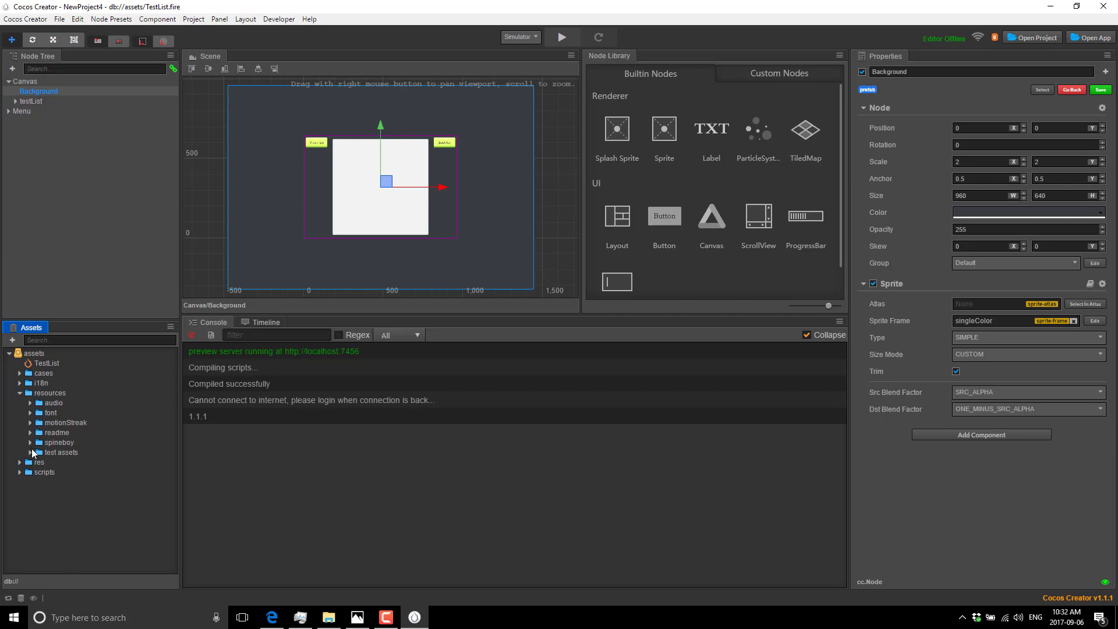
pyautogui.click(20, 463)
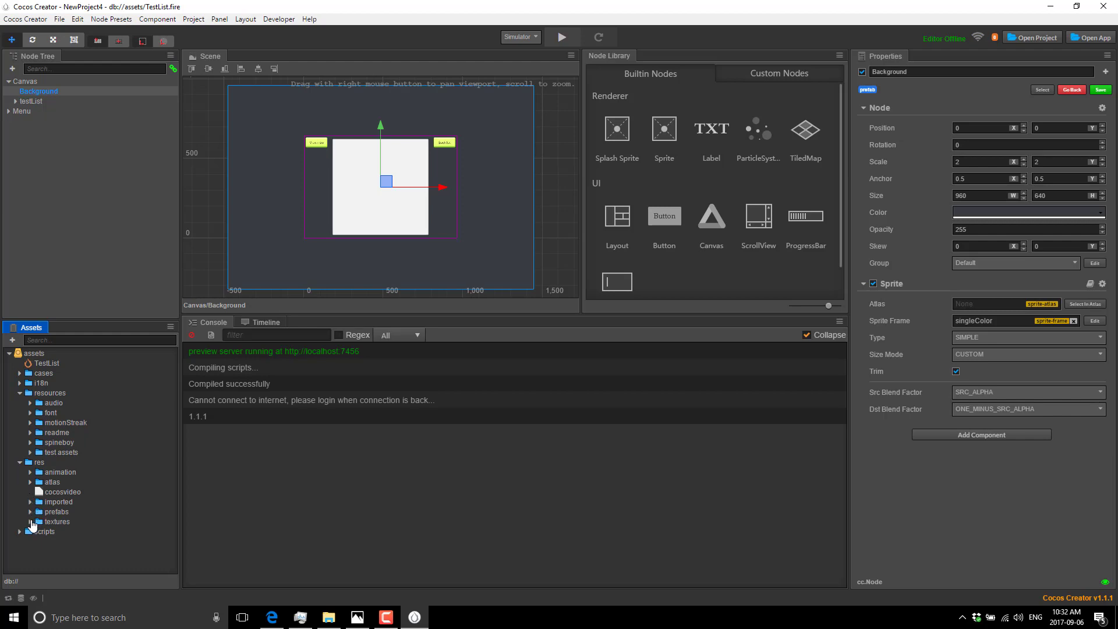
pyautogui.click(31, 522)
pyautogui.scroll(-2, 107, 522)
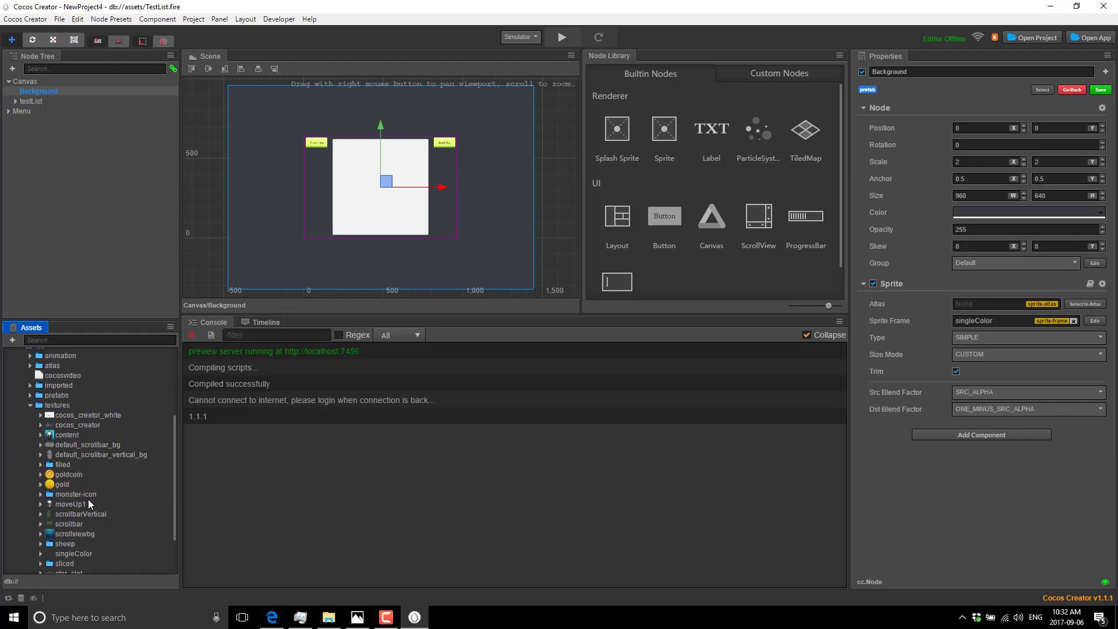
# - Create an empty node in the scene and rename it GoldCOin
pyautogui.click(64, 485)
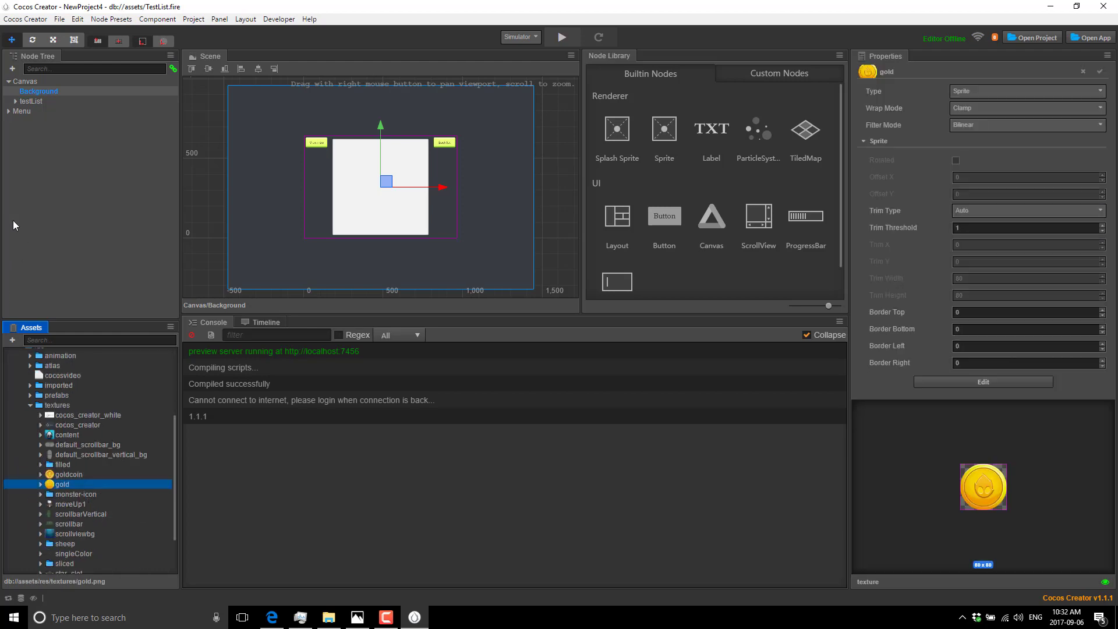
pyautogui.click(107, 21)
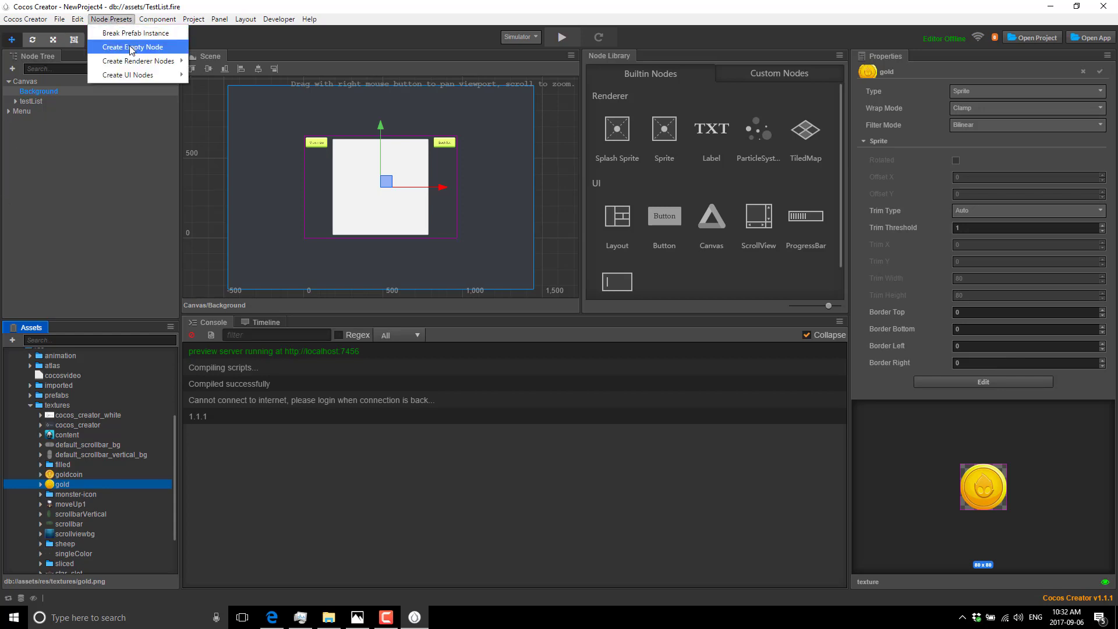
pyautogui.moveTo(137, 61)
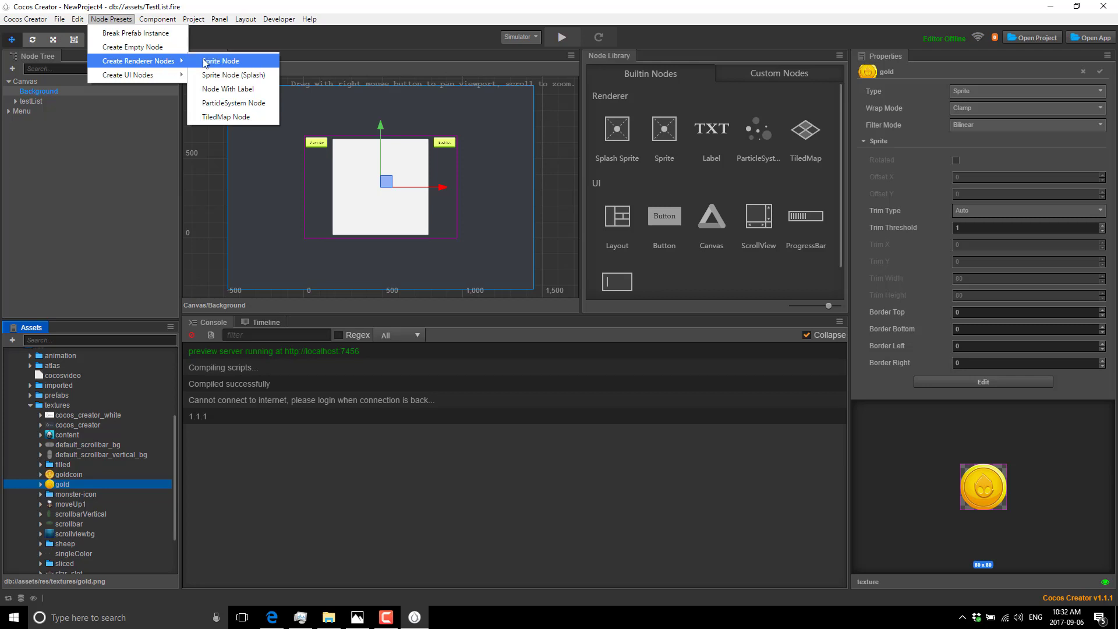
pyautogui.click(132, 46)
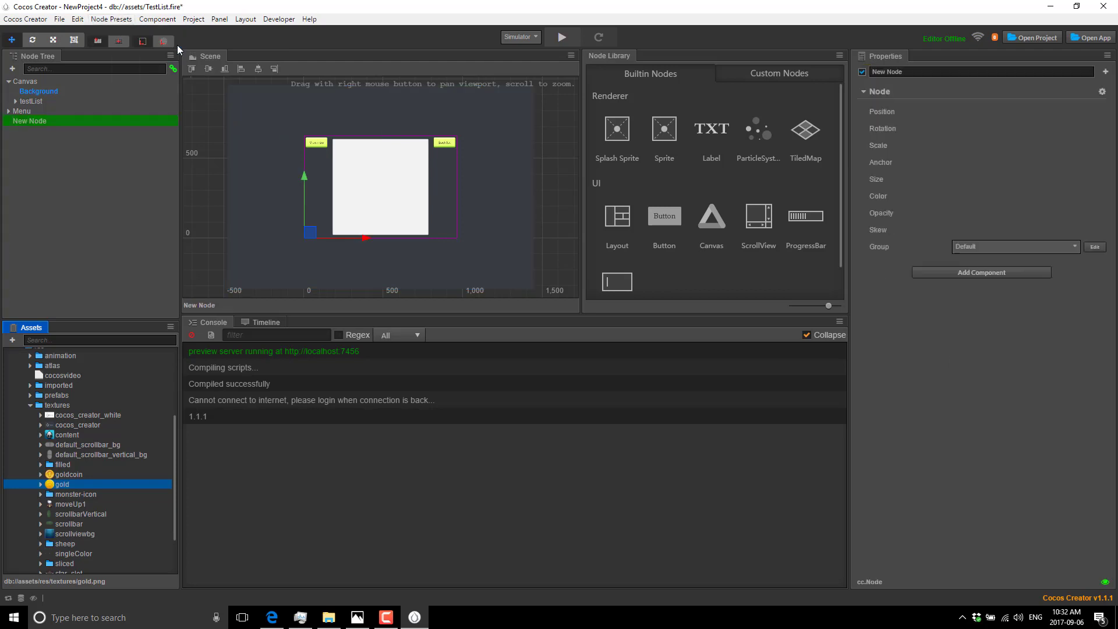
pyautogui.click(47, 123)
pyautogui.click(886, 71)
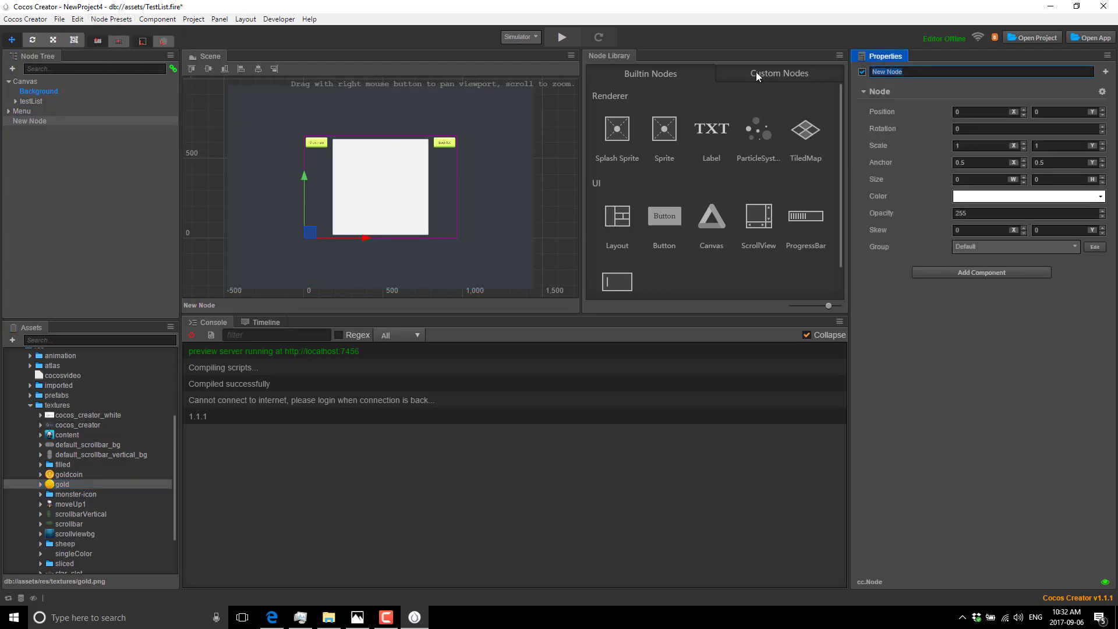
pyautogui.write('GoldCOin')
pyautogui.press('Return')
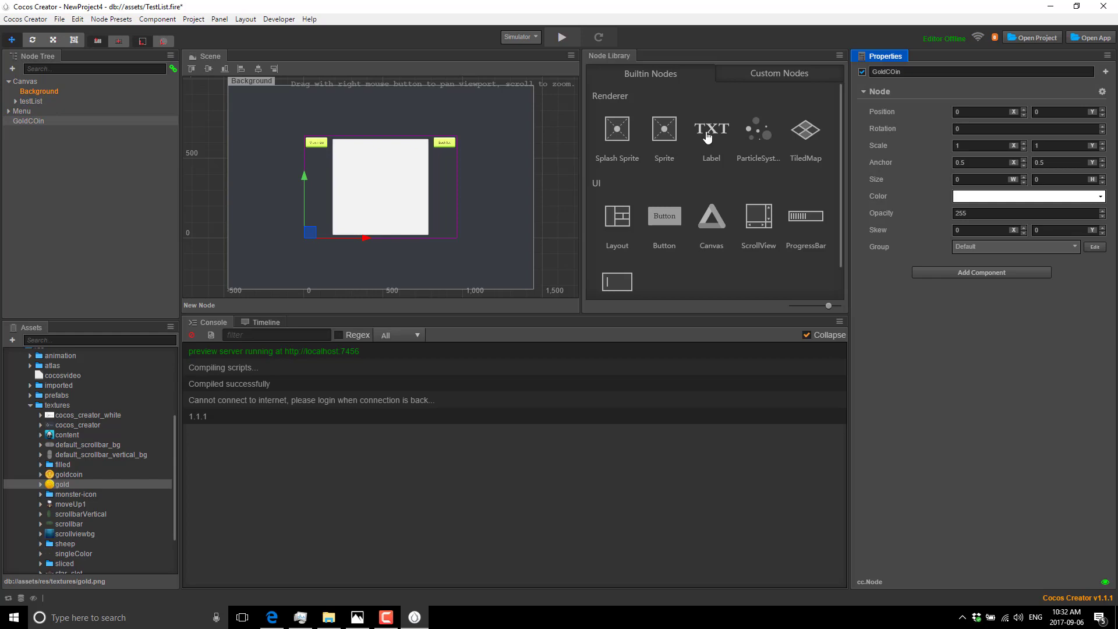
# - Set GoldCOin's position to X 300, Y 300
pyautogui.click(977, 112)
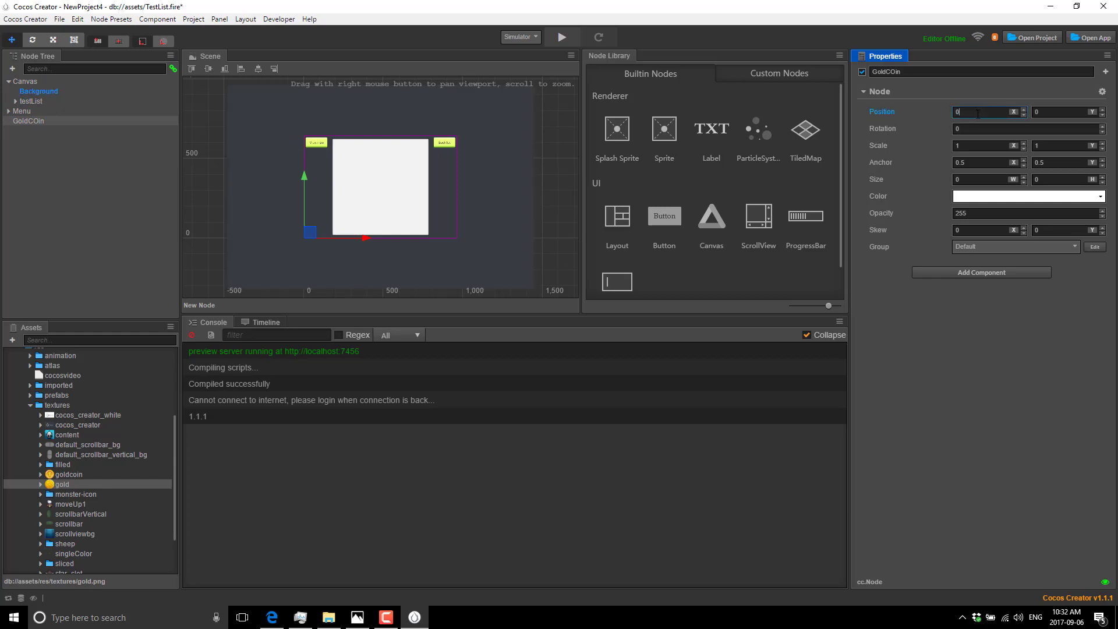
pyautogui.write('300')
pyautogui.press('Tab')
pyautogui.write('300')
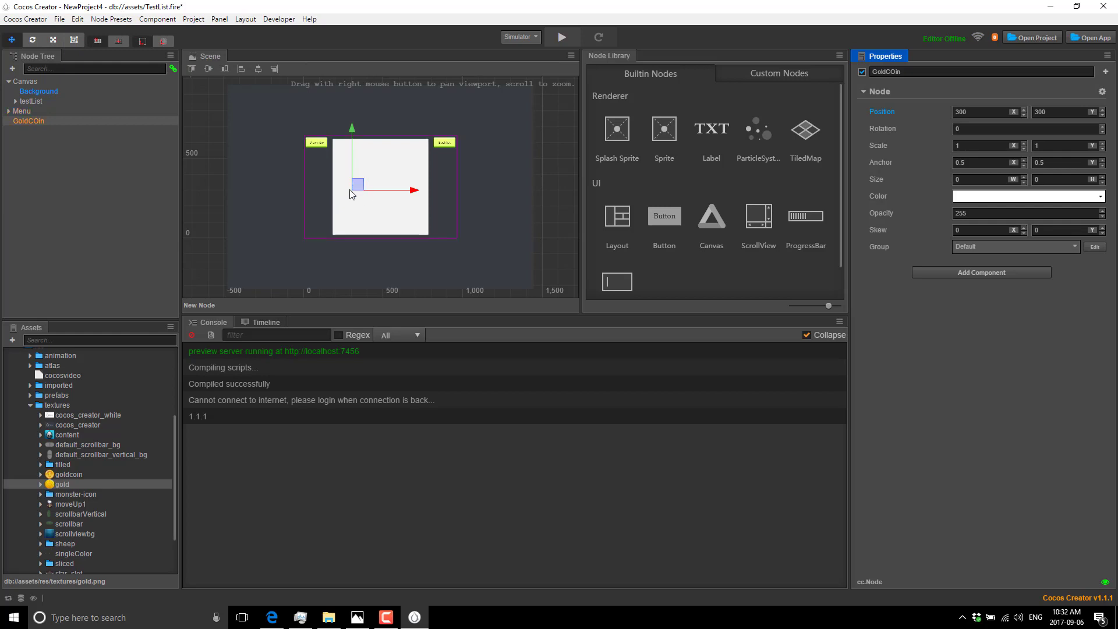
# - Add a Sprite component to GoldCOin and assign the gold texture as its sprite frame
pyautogui.click(984, 272)
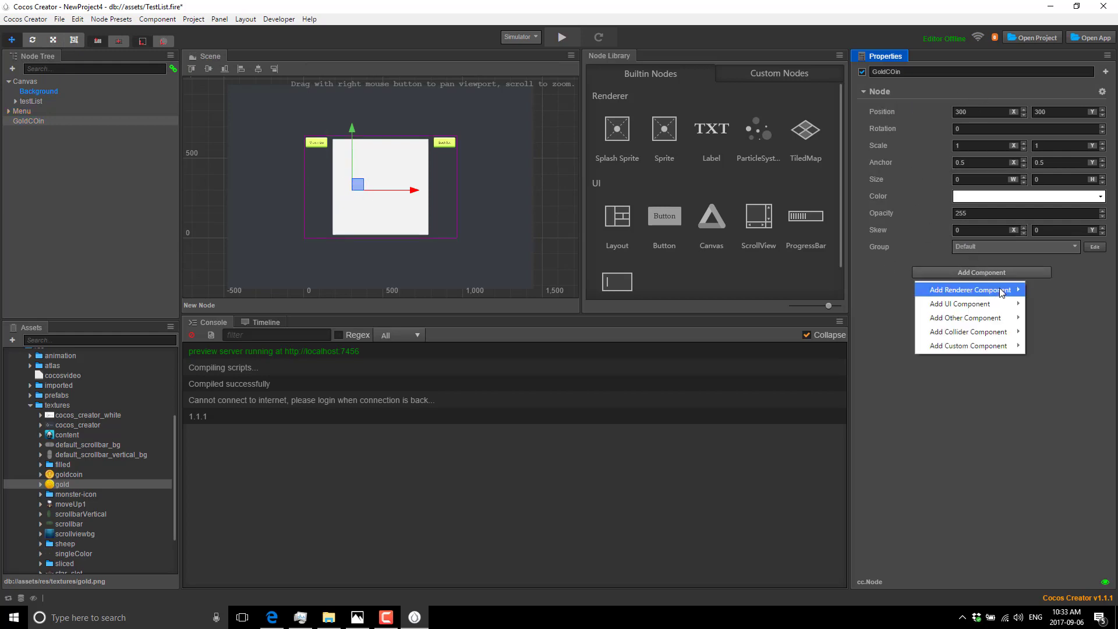
pyautogui.moveTo(990, 289)
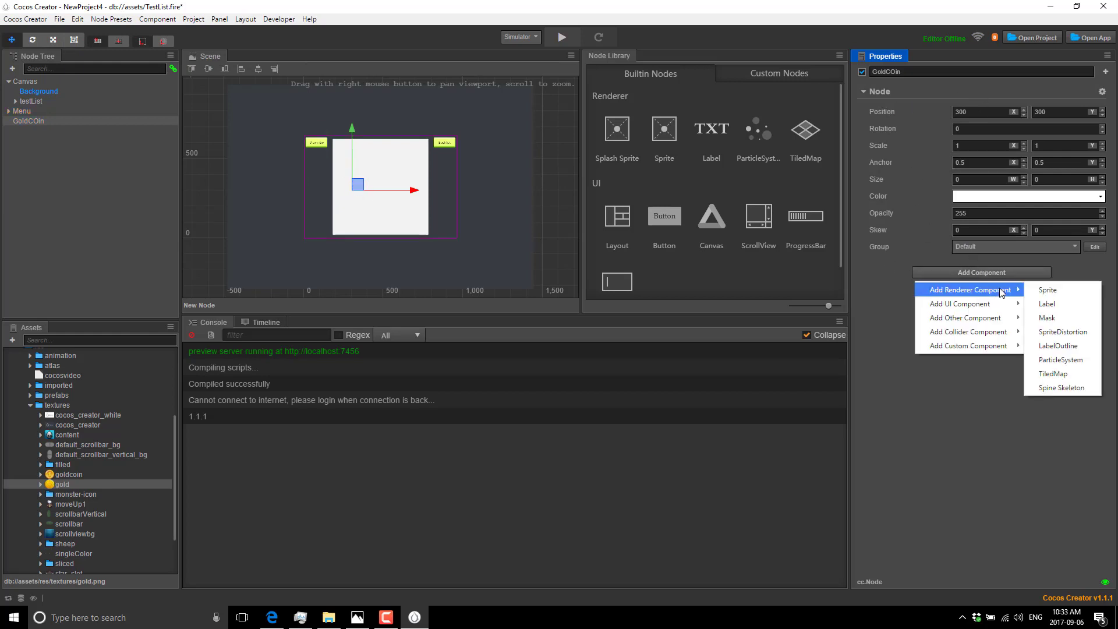
pyautogui.click(1054, 295)
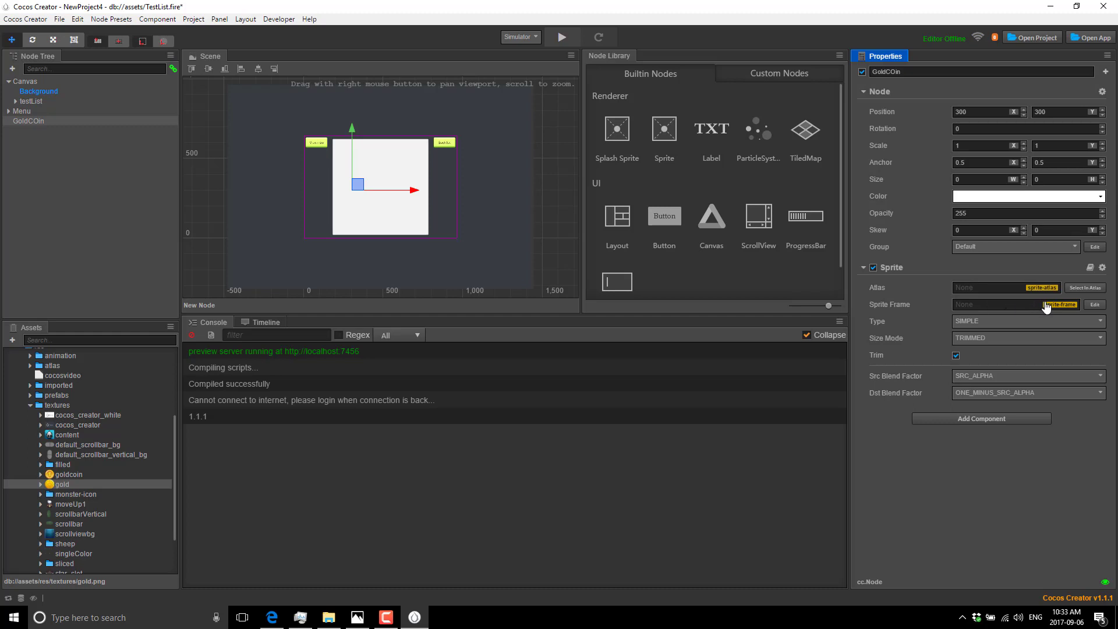
pyautogui.moveTo(65, 487); pyautogui.dragTo(990, 303)
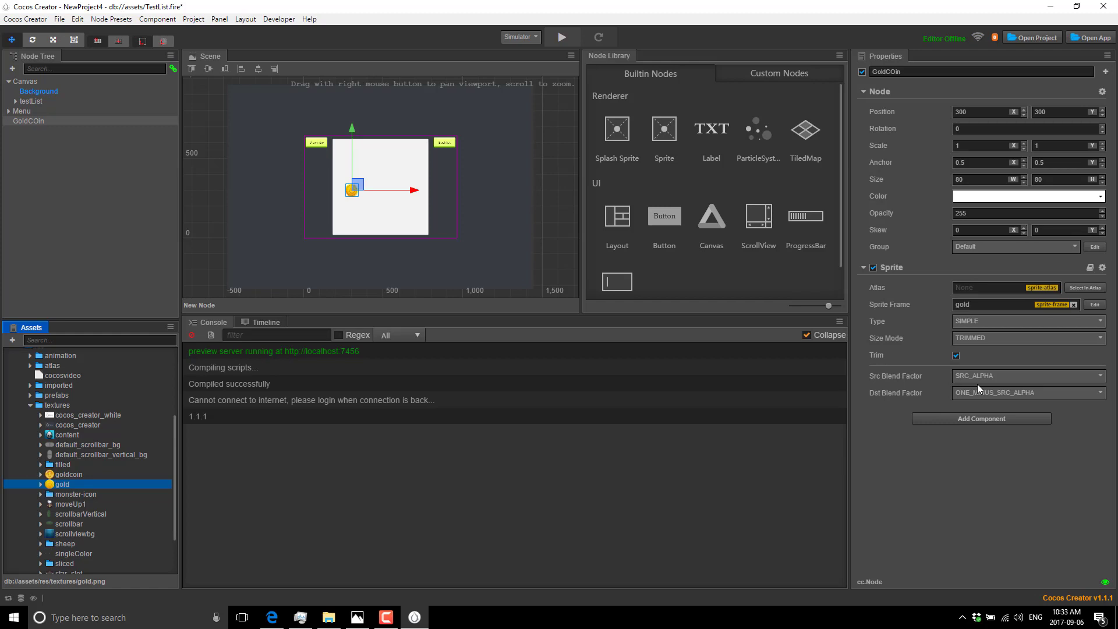
pyautogui.click(996, 420)
pyautogui.moveTo(968, 494)
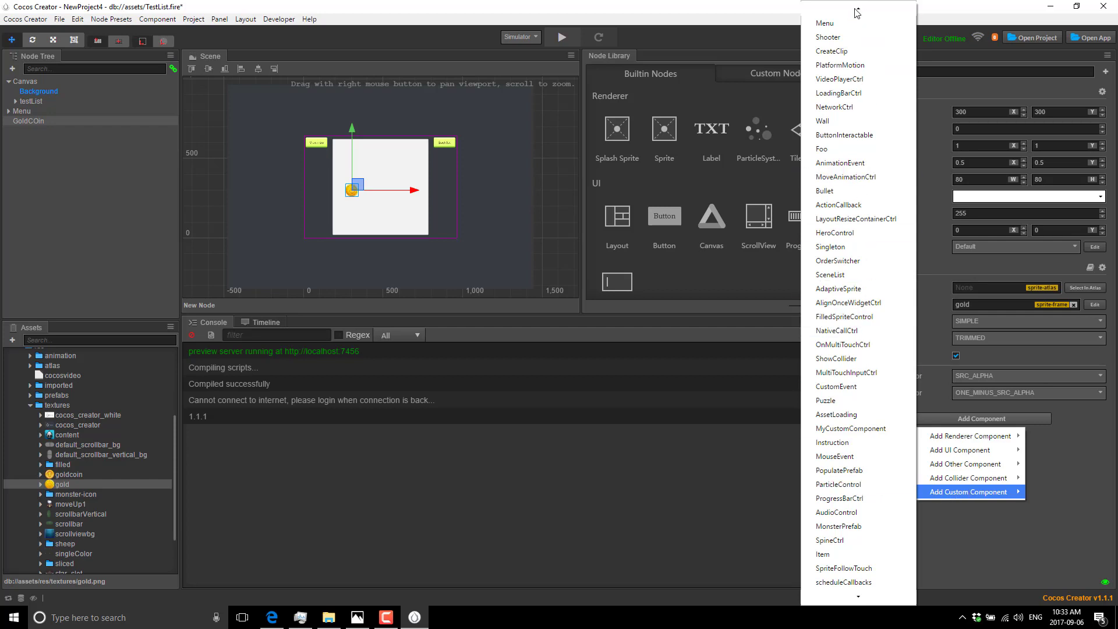
# - Attach the Bullet custom component with Speed 100 and locate the Bullet script in Assets
pyautogui.click(845, 191)
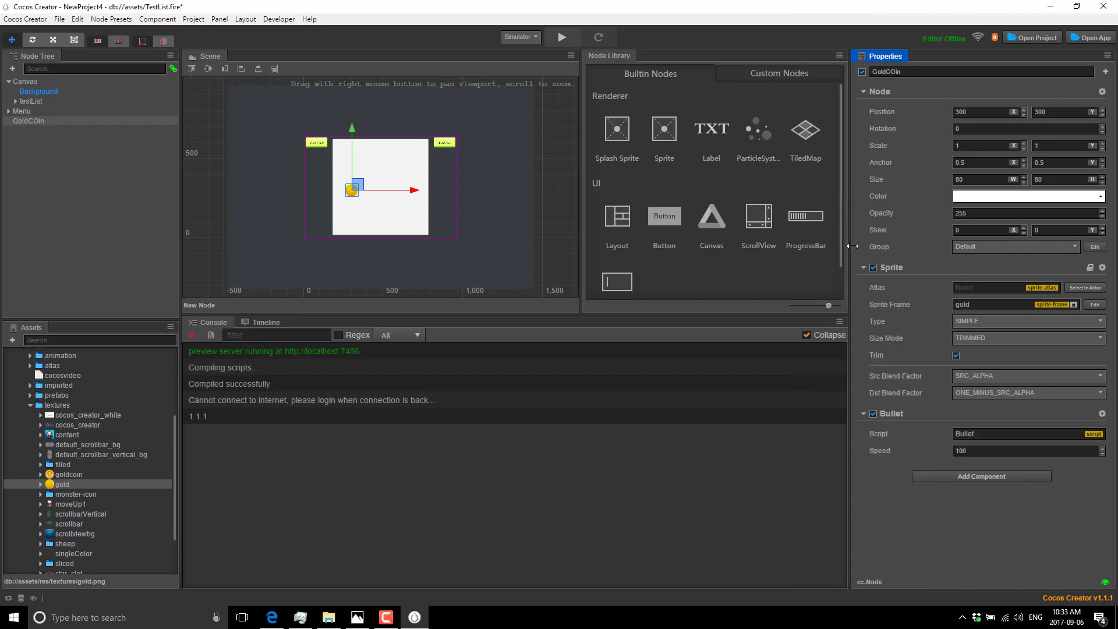
pyautogui.click(978, 451)
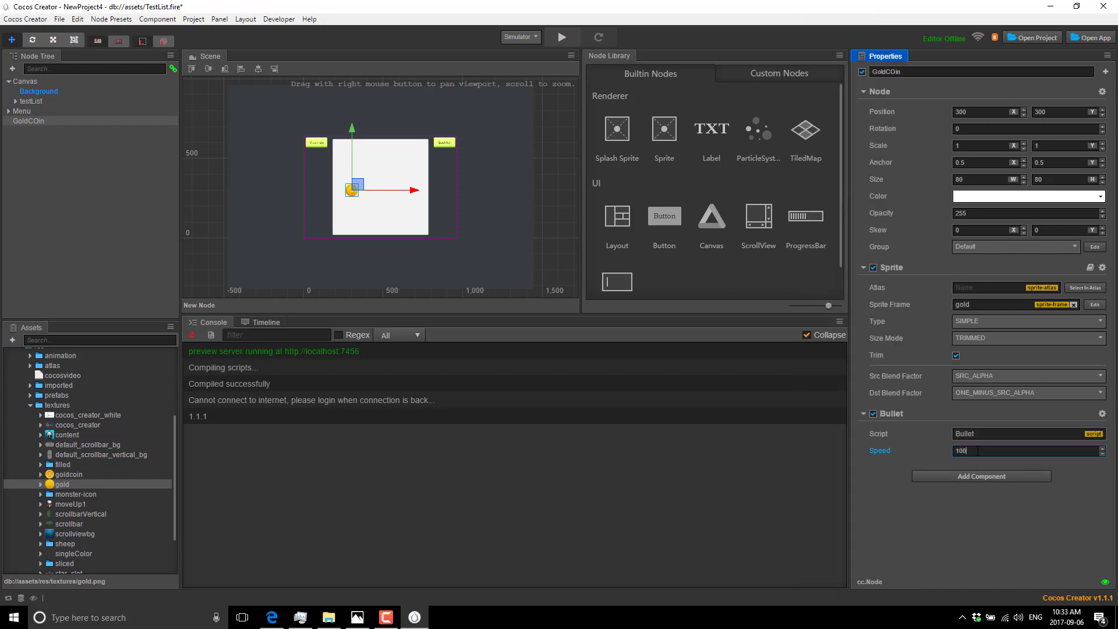
pyautogui.click(1093, 434)
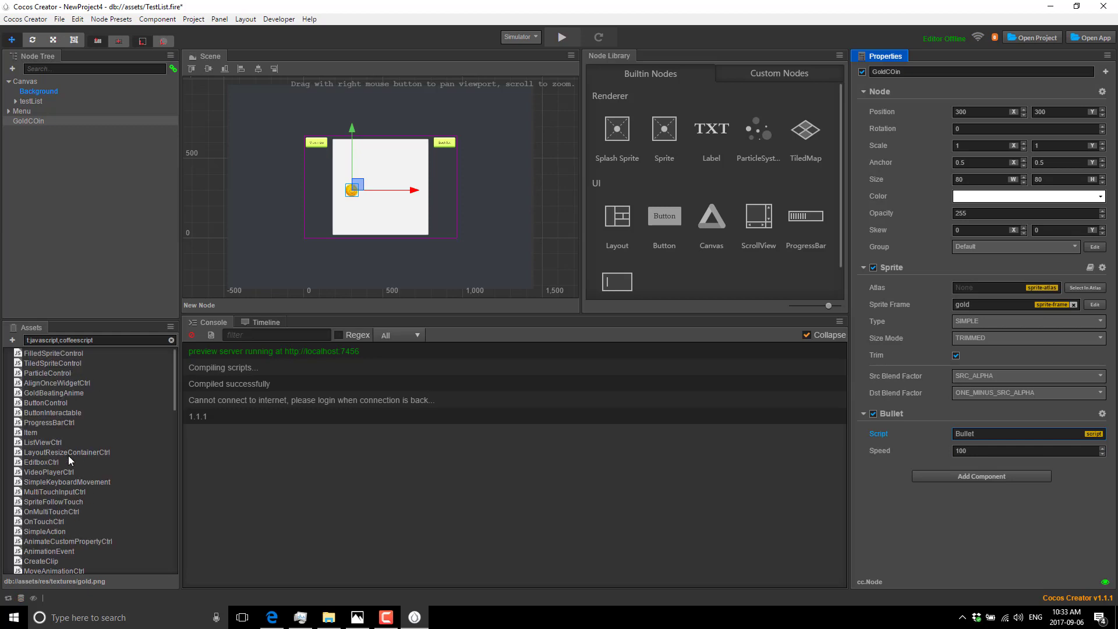
pyautogui.scroll(-10, 70, 456)
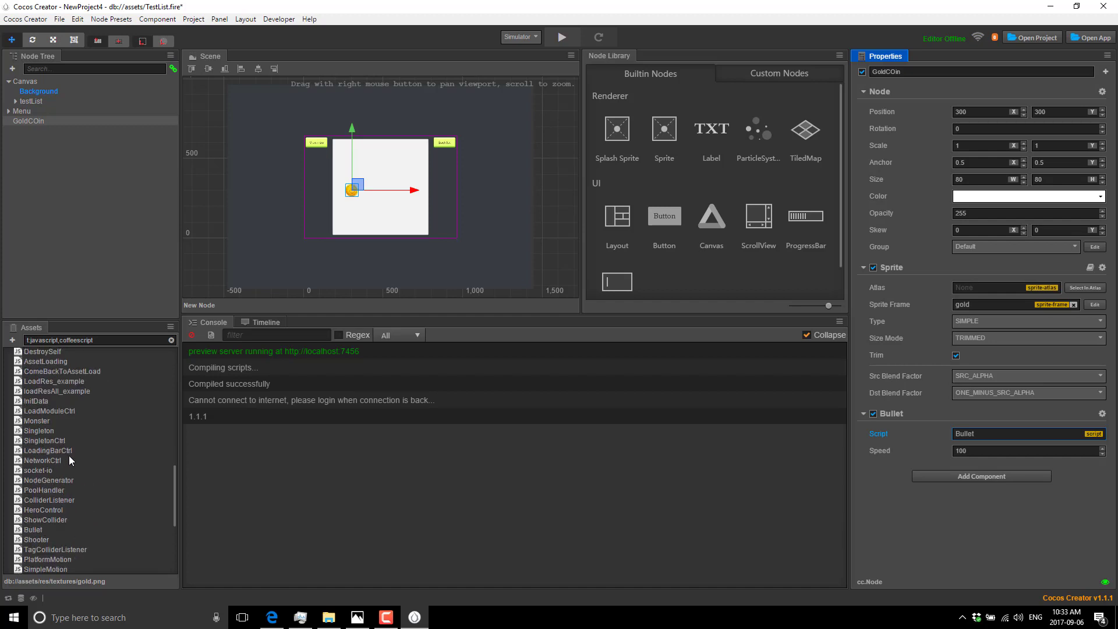
pyautogui.scroll(-5, 68, 460)
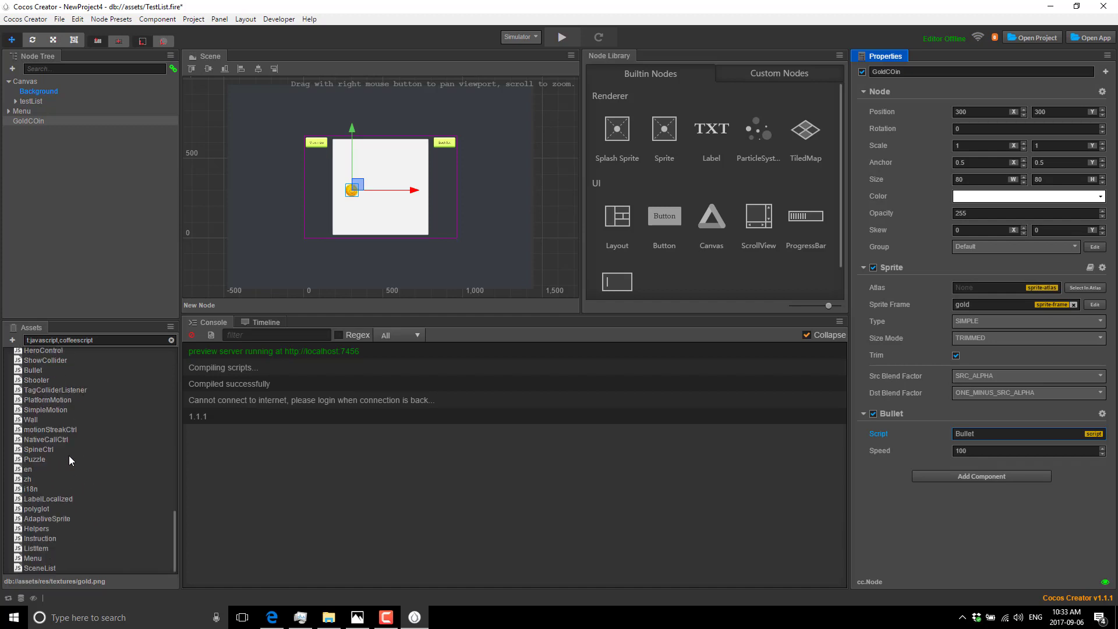
# - Open Bullet.js from Assets in the code editor, then open the Developer menu
pyautogui.click(38, 372)
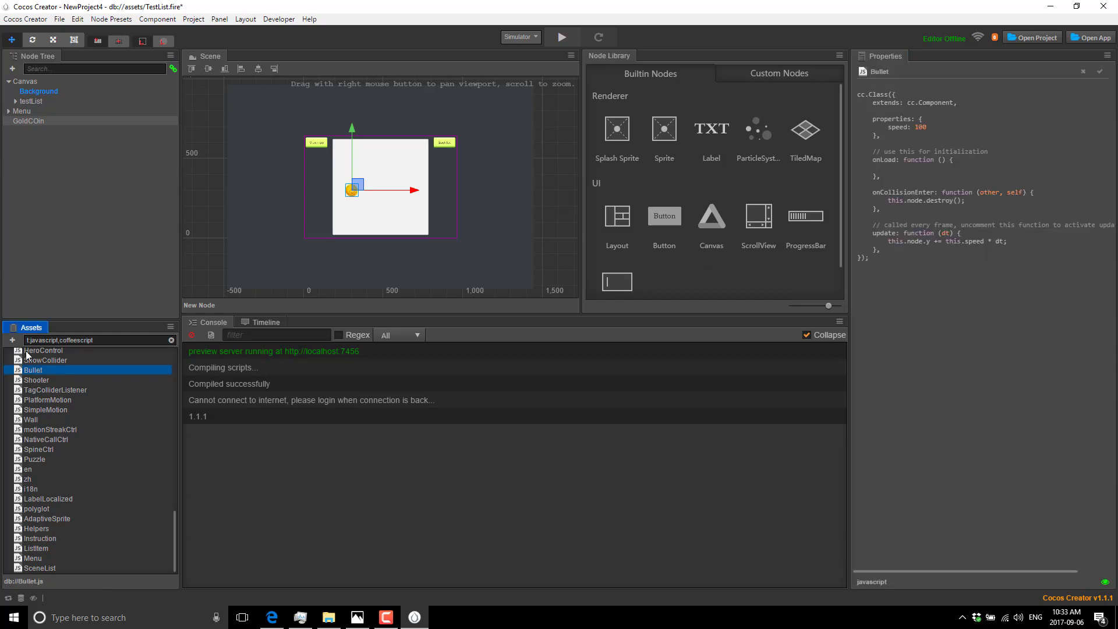
pyautogui.doubleClick(24, 370)
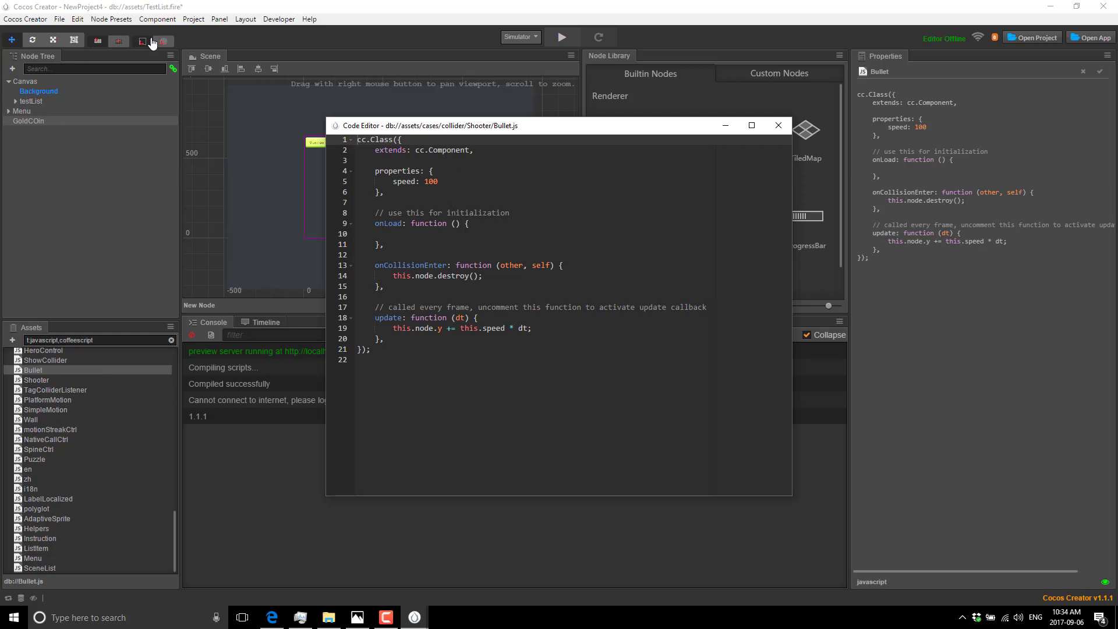
pyautogui.click(270, 21)
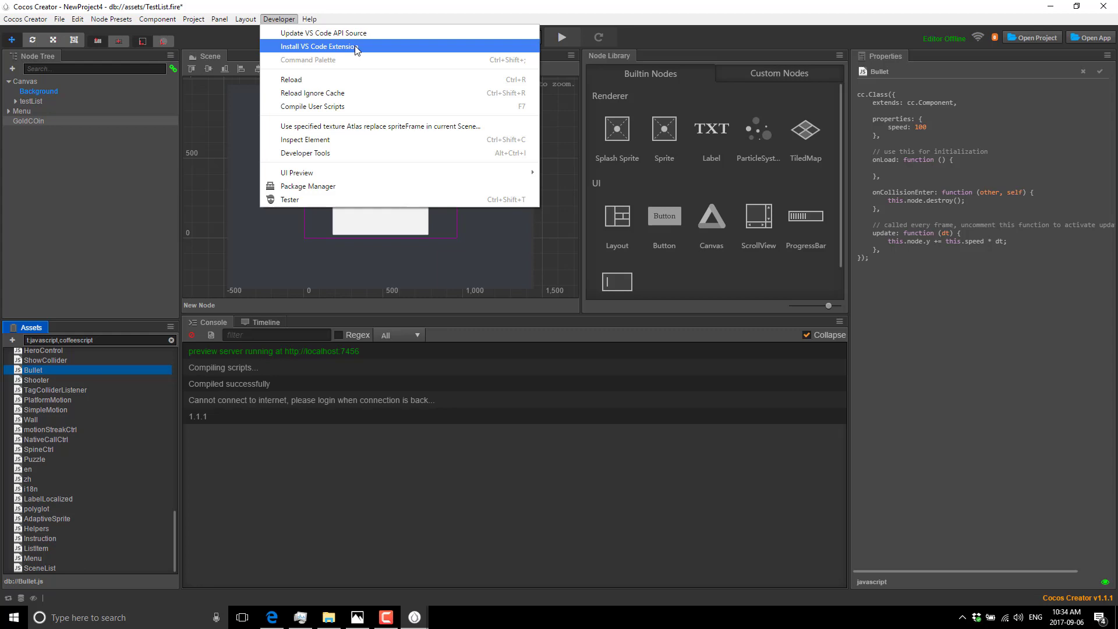
# - Close the Developer menu and bring the Bullet.js code editor window to the front
pyautogui.click(415, 616)
pyautogui.click(456, 588)
pyautogui.click(477, 317)
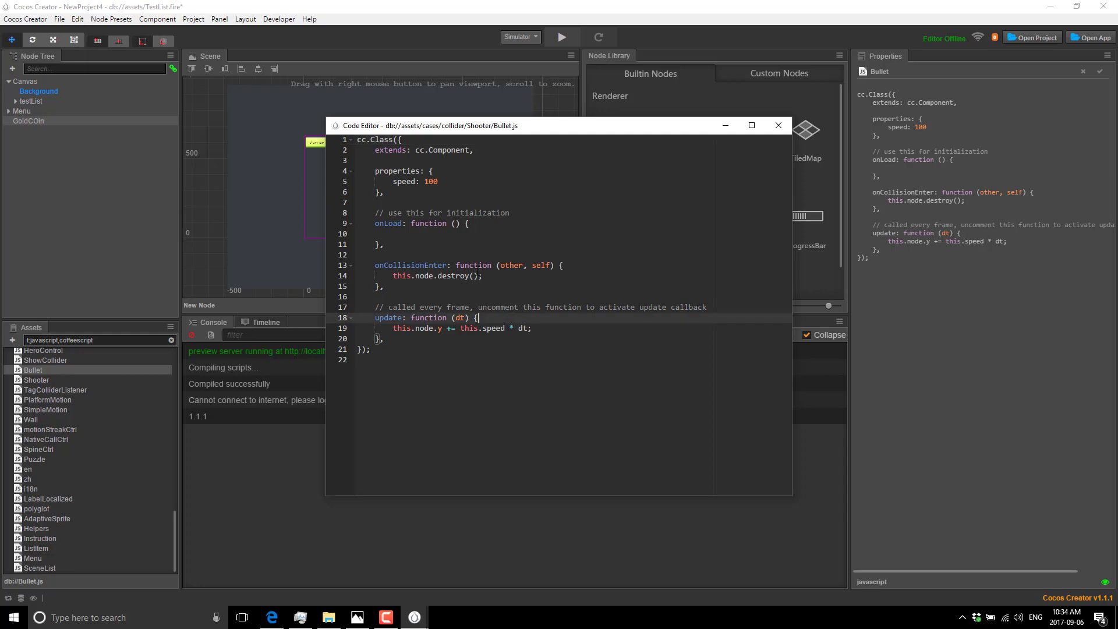
# - Try adding a 'this.' line after line 19, delete it, then review cc.Component and speed 100
pyautogui.click(563, 329)
pyautogui.press('Return')
pyautogui.write('this.')
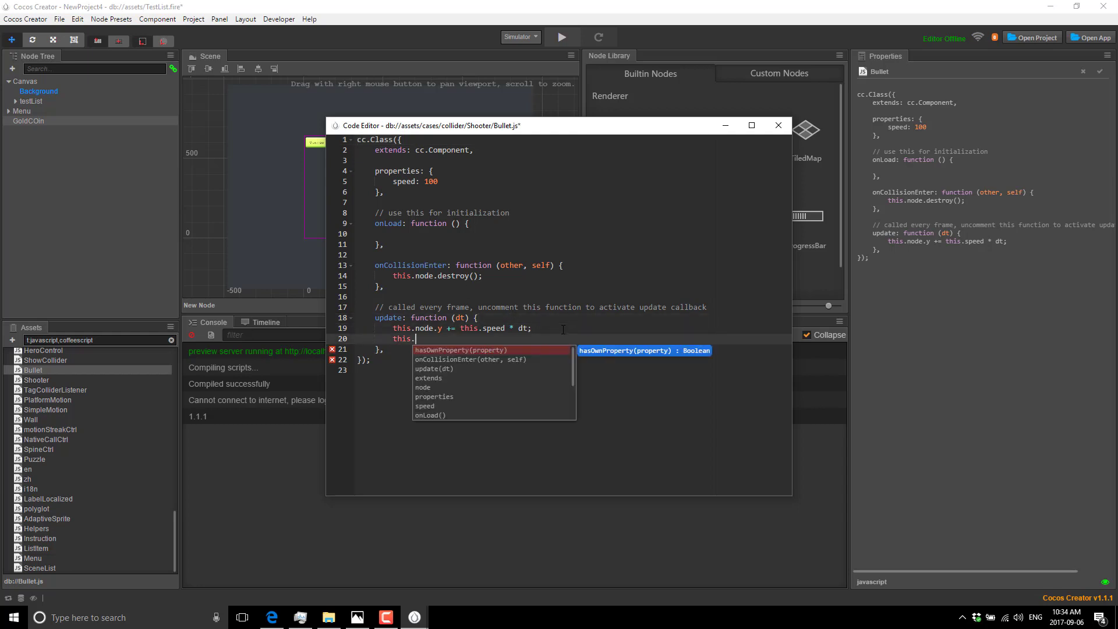
pyautogui.press('Escape')
pyautogui.hotkey('ctrl', 'd')
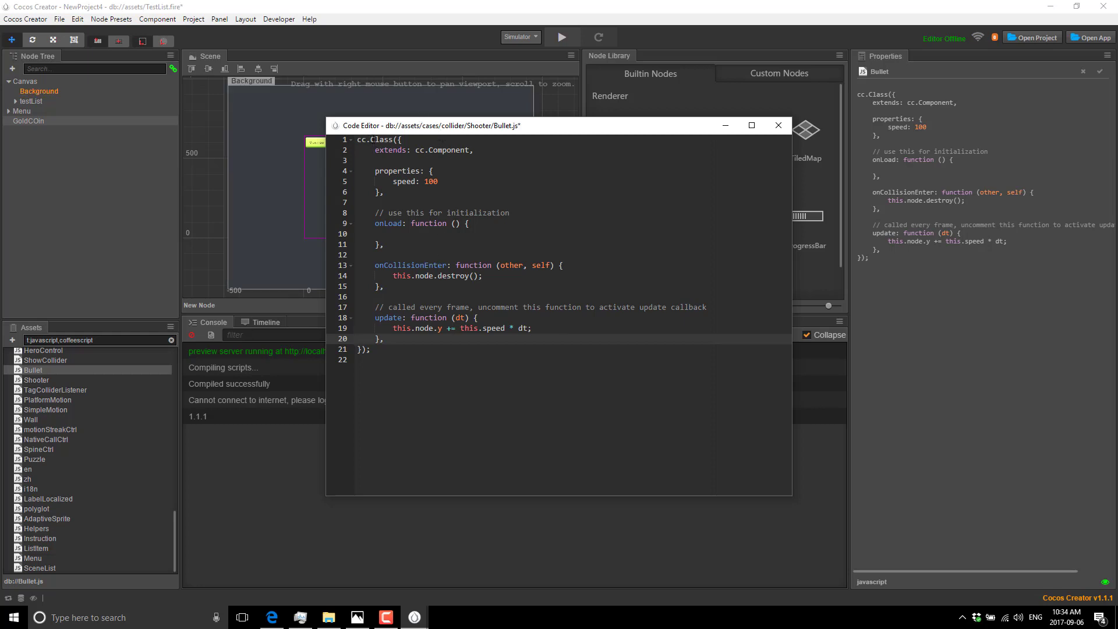
pyautogui.click(483, 150)
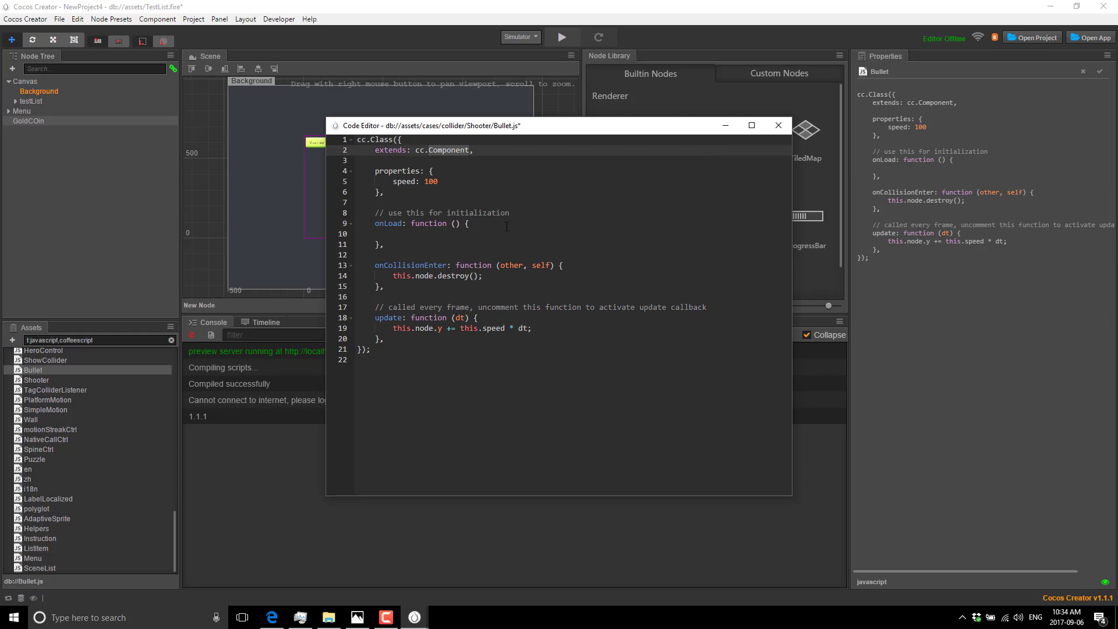
pyautogui.click(424, 181)
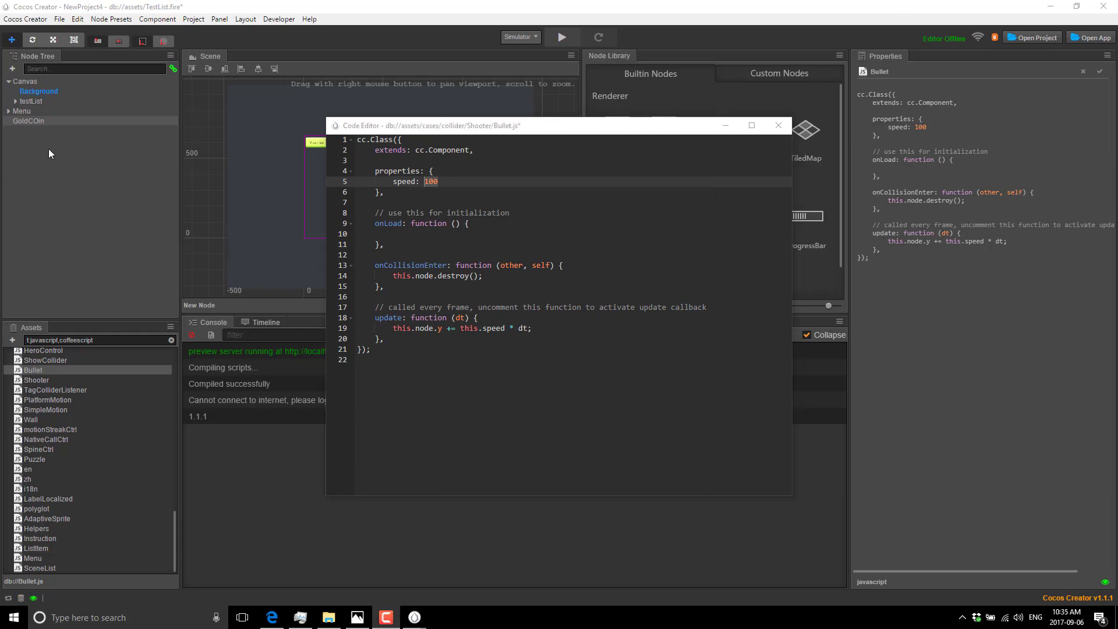
# - Compare GoldCOin's Bullet Speed of 100 with Bullet.js, then open the preview platform list
pyautogui.click(44, 122)
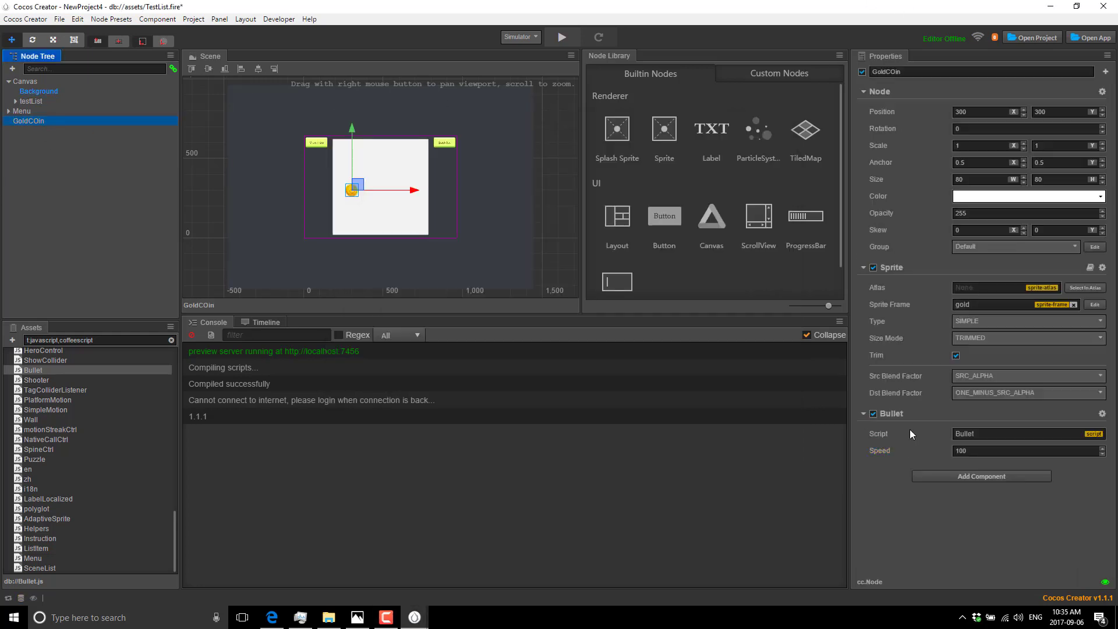
pyautogui.click(965, 448)
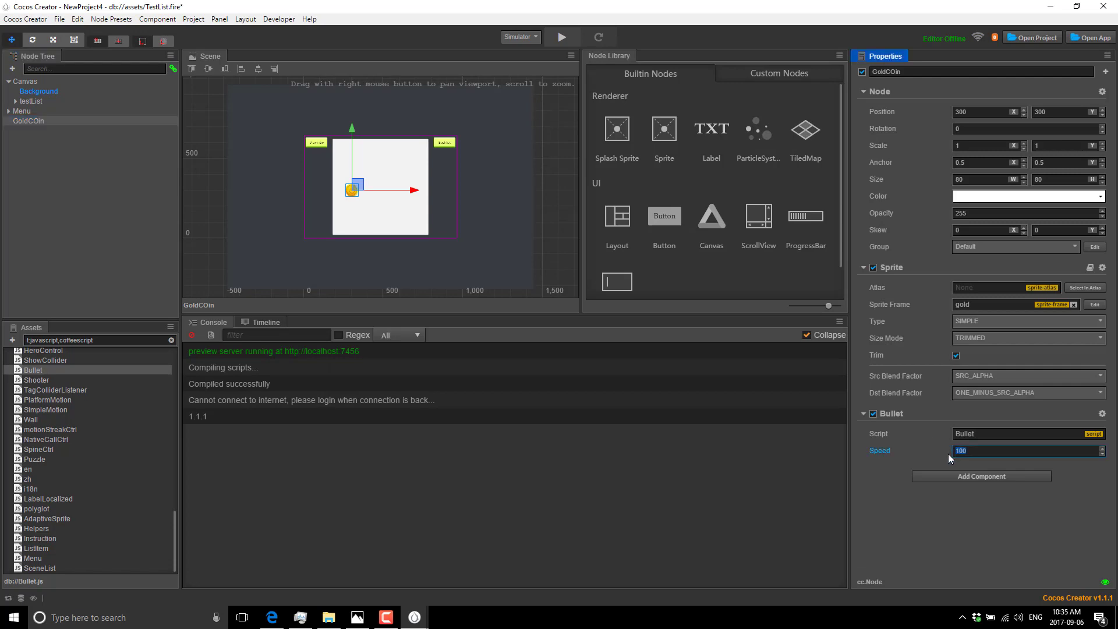
pyautogui.click(415, 617)
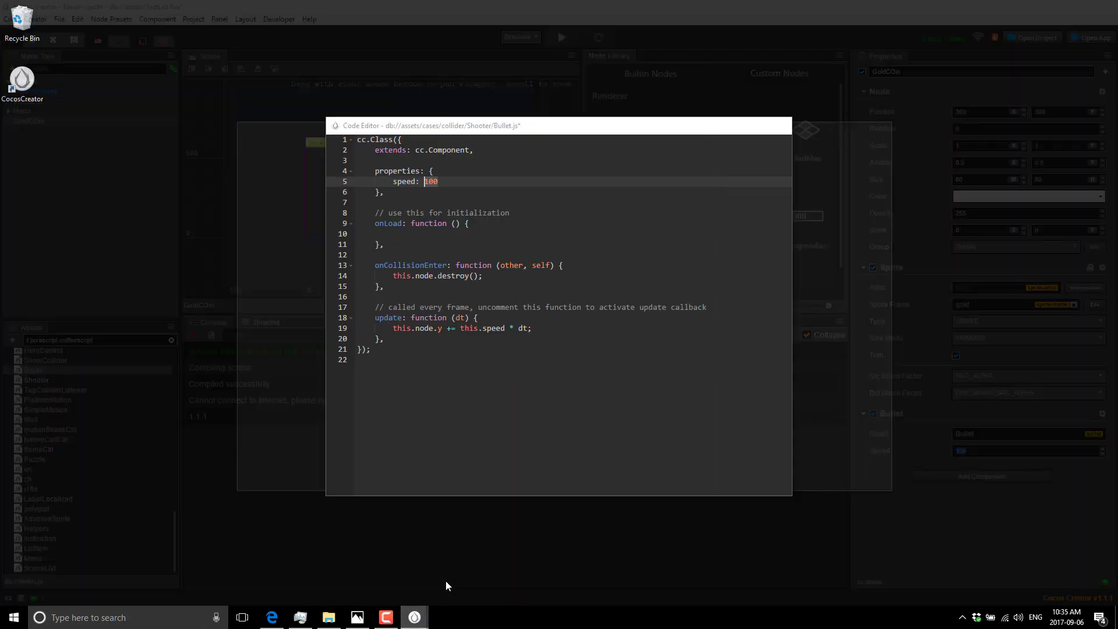
pyautogui.click(445, 581)
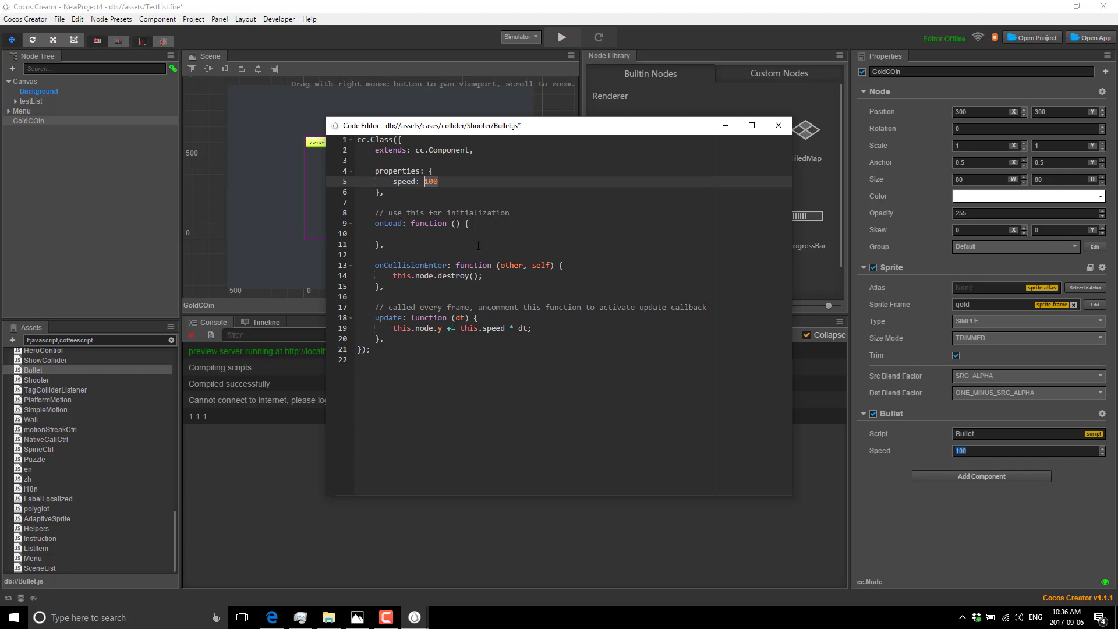
pyautogui.click(415, 24)
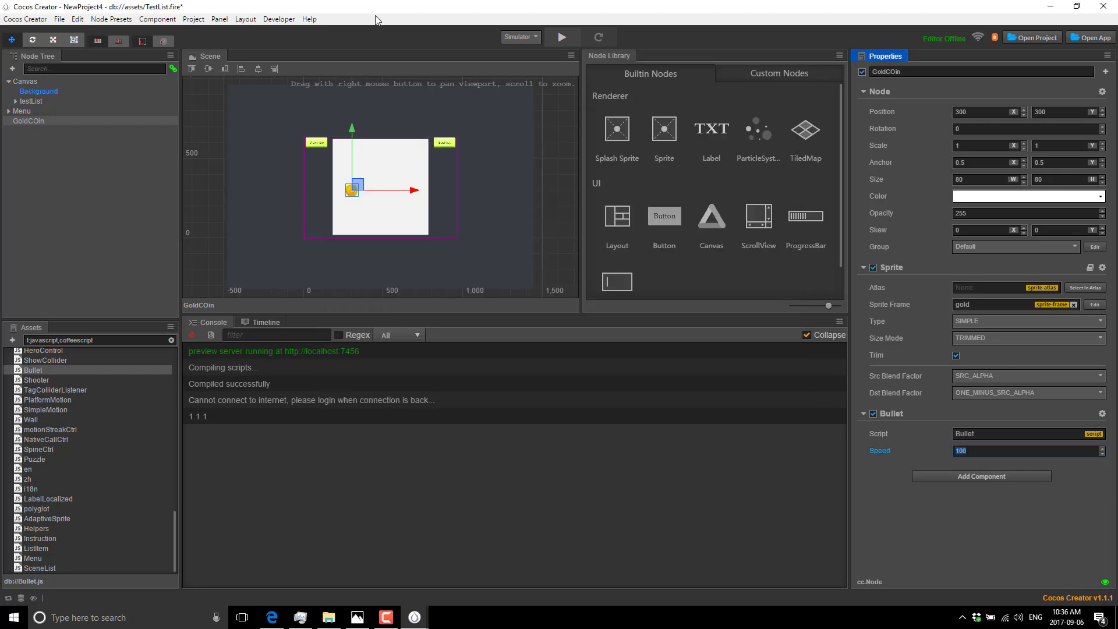
pyautogui.click(536, 38)
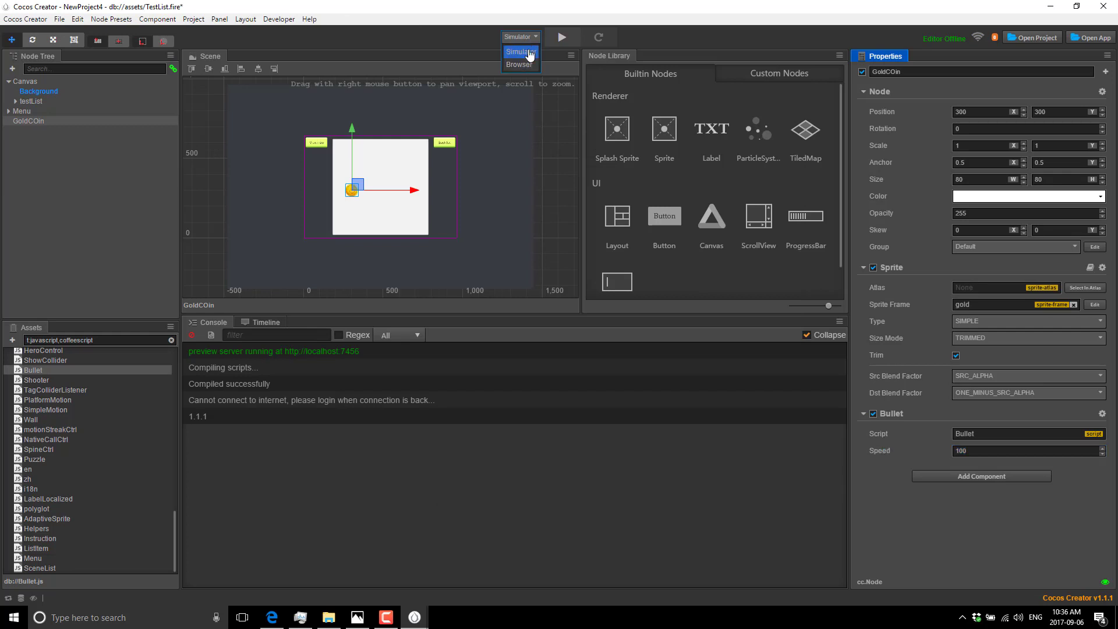
# - Keep Simulator as the platform, run a preview at Speed 100, and close it
pyautogui.click(530, 51)
pyautogui.click(561, 38)
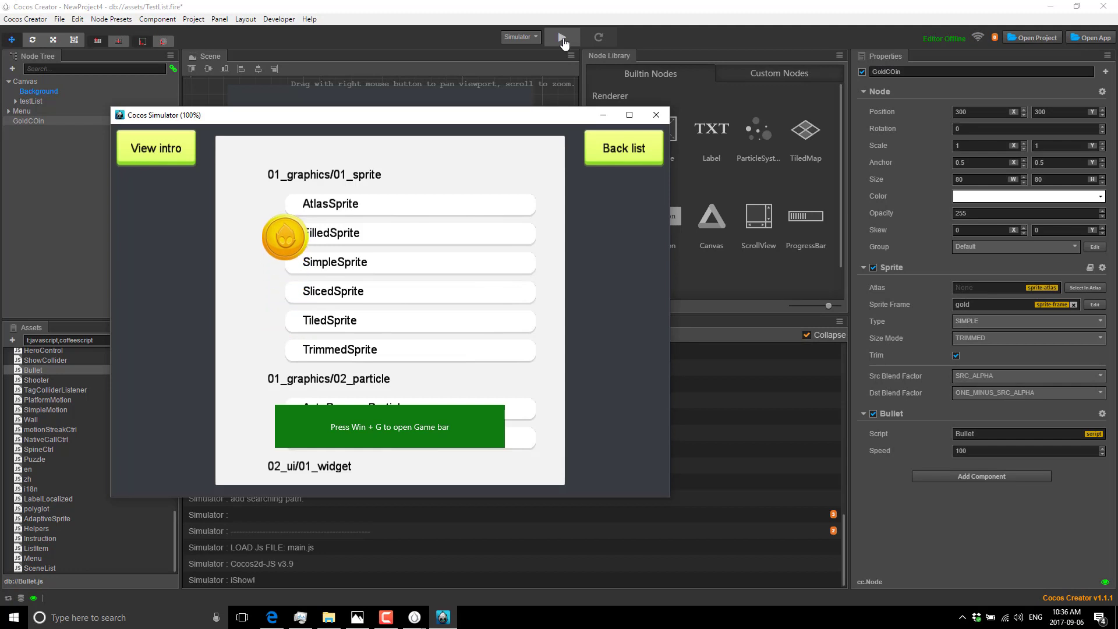
pyautogui.click(656, 115)
# - Set GoldCOin's Bullet Speed to 400 and preview the faster coin in the simulator
pyautogui.click(983, 450)
pyautogui.write('400')
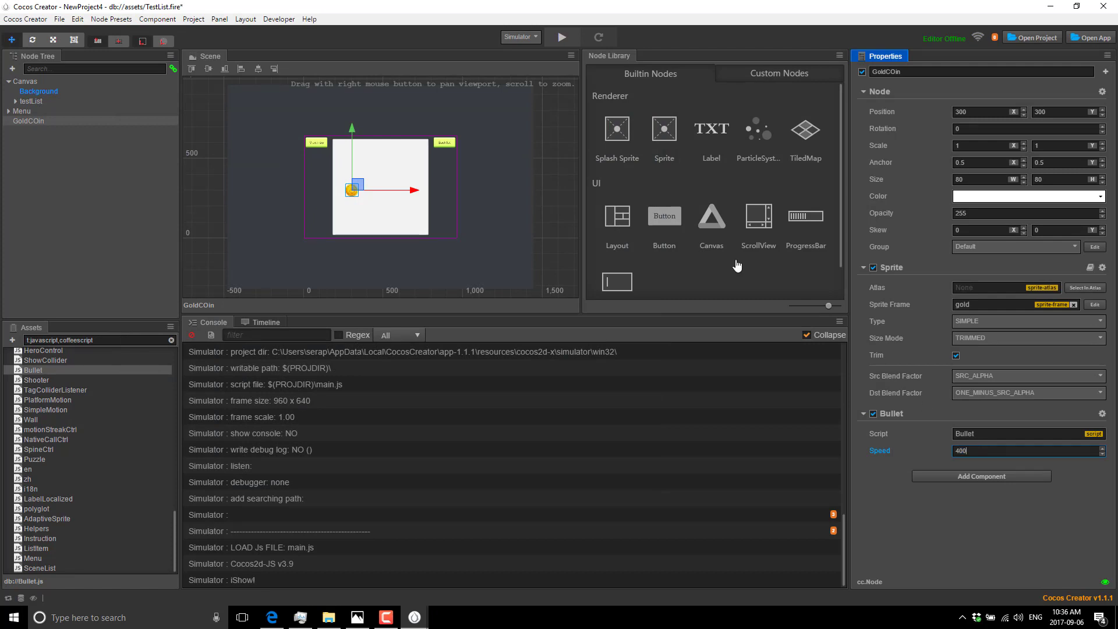
pyautogui.click(568, 38)
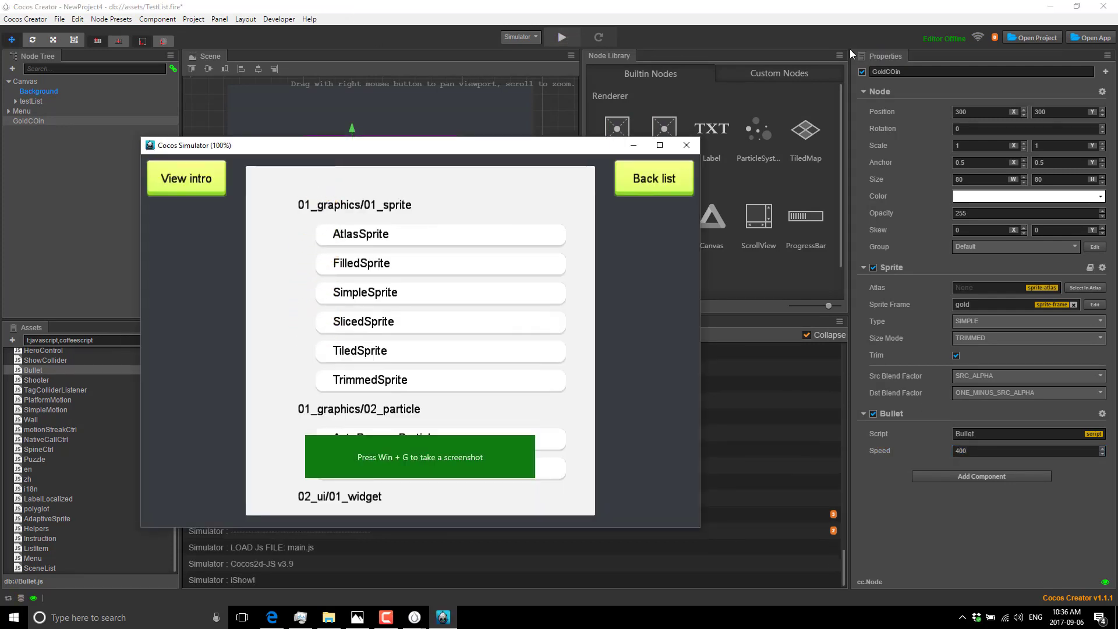
pyautogui.click(688, 147)
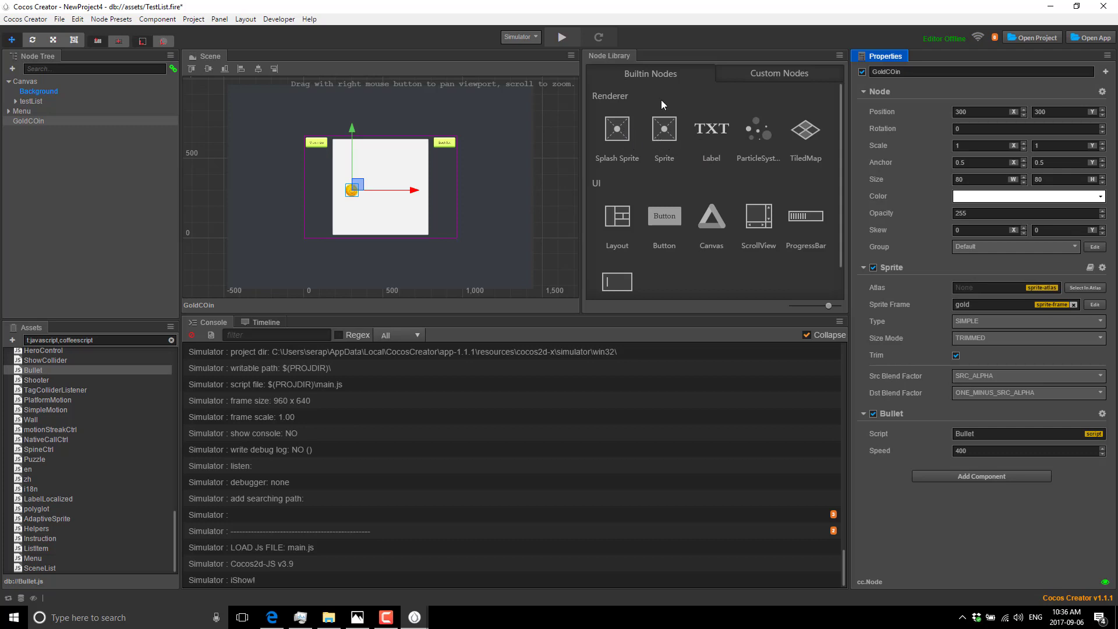
# - Drag a default Sprite node into the scene right of the gold coin, at 635, 196
pyautogui.moveTo(671, 131); pyautogui.dragTo(411, 202)
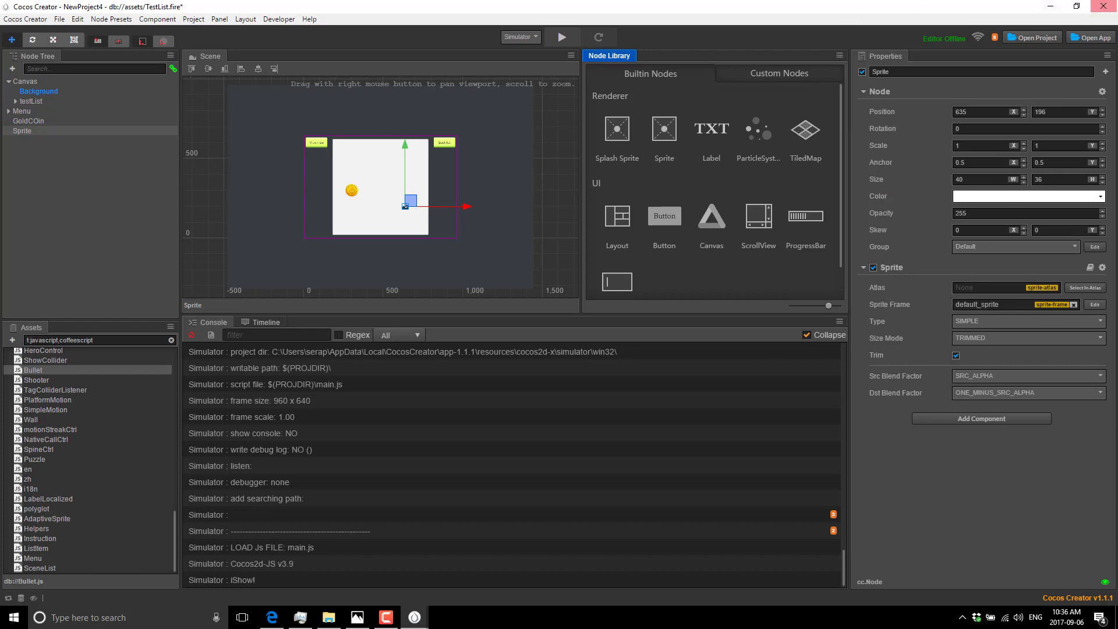
pyautogui.press('F10')
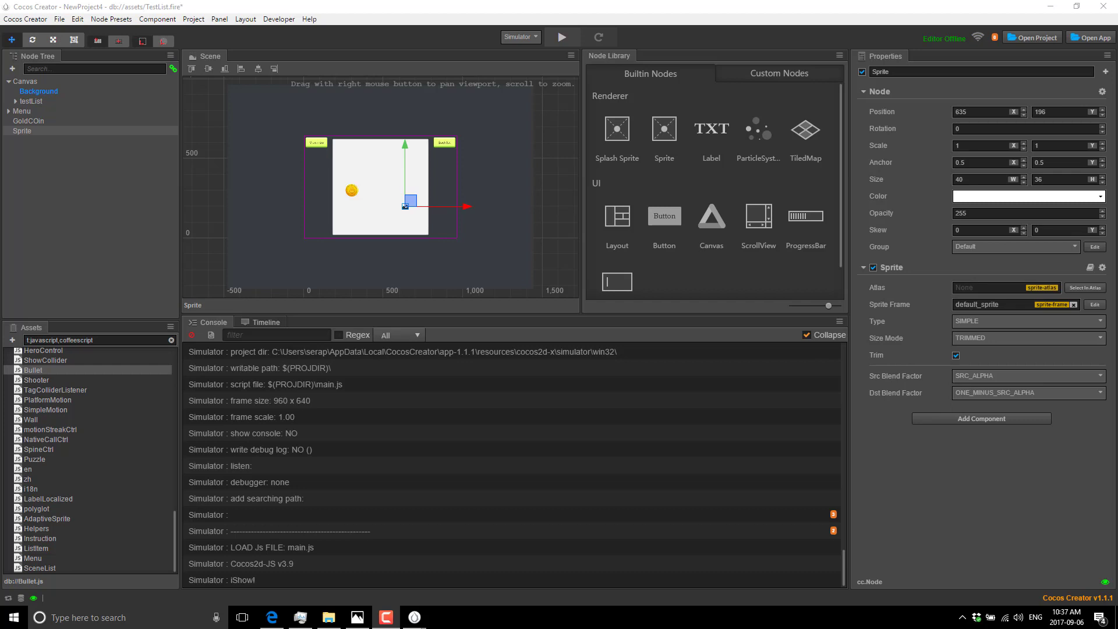
pyautogui.scroll(-1, 658, 251)
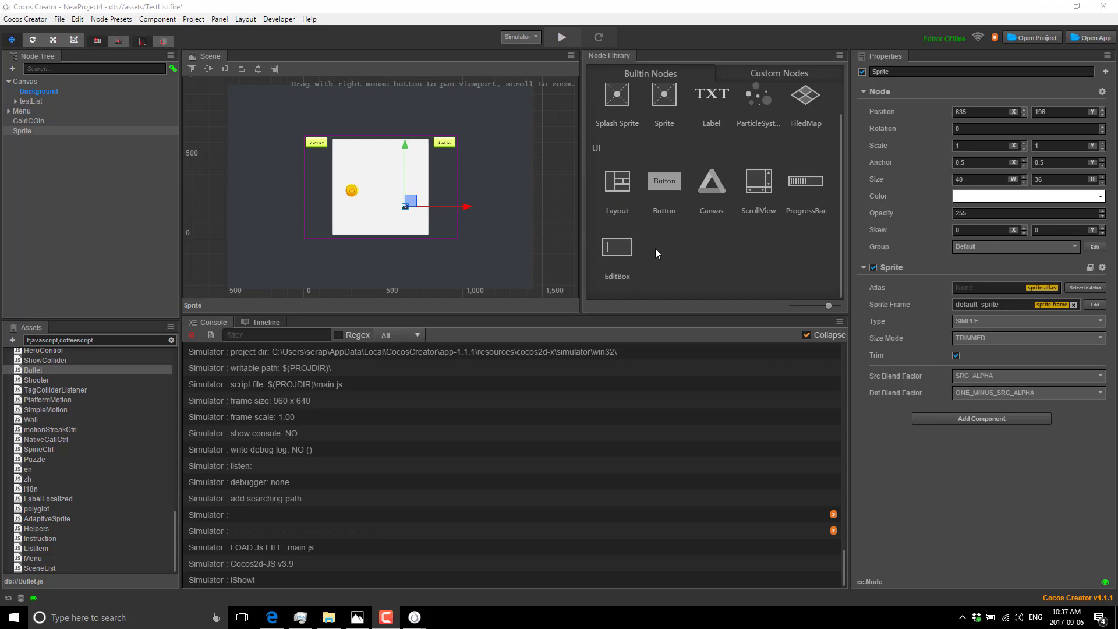
pyautogui.scroll(1, 658, 251)
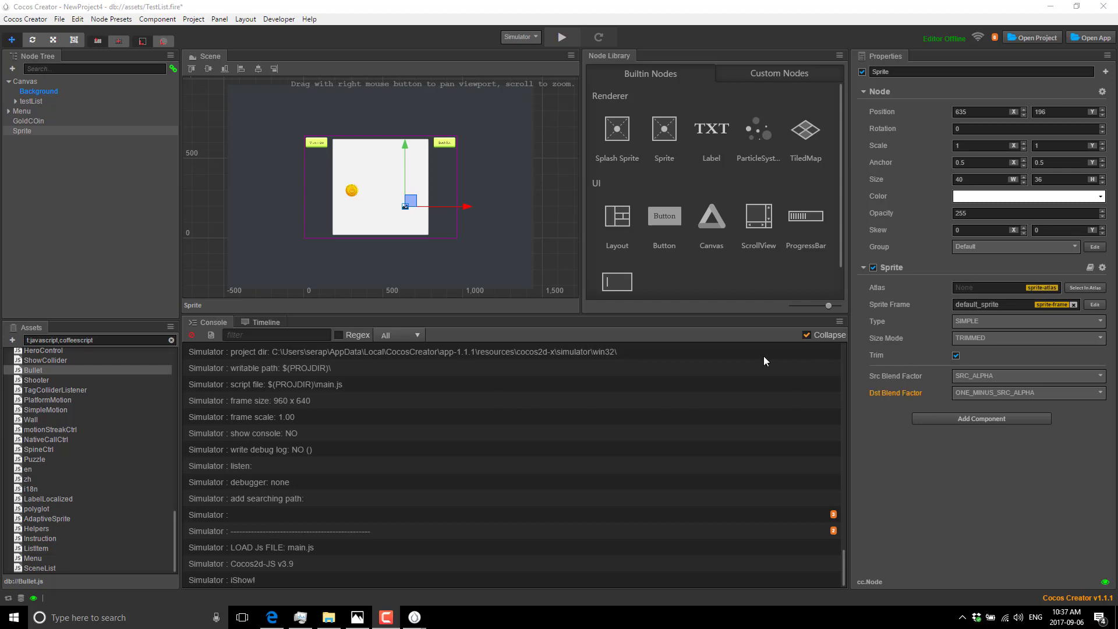
pyautogui.click(198, 20)
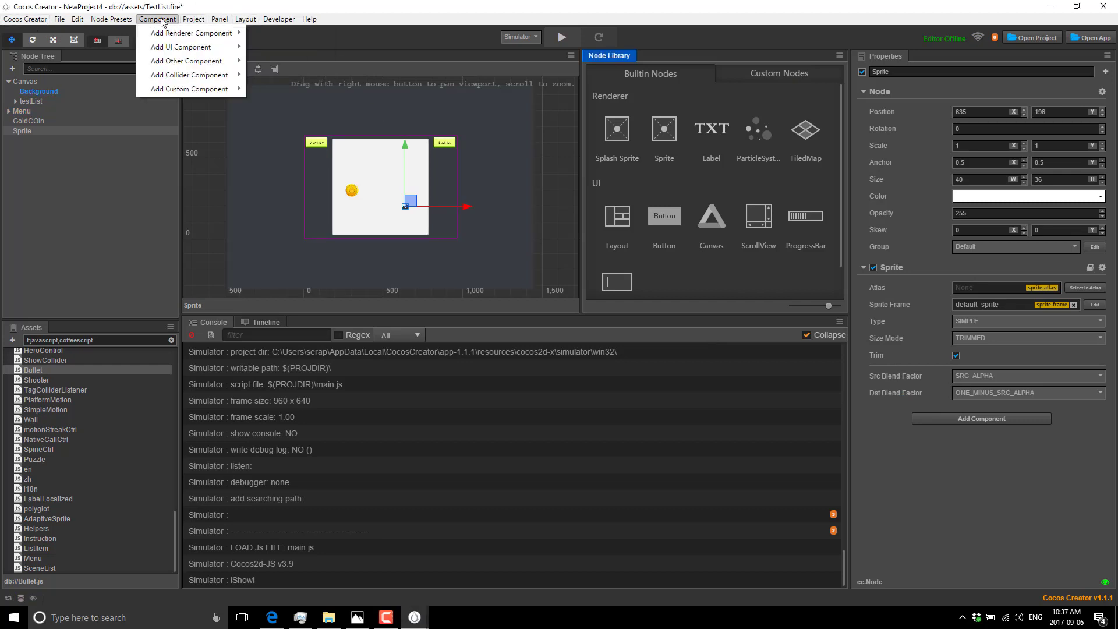
pyautogui.moveTo(266, 21)
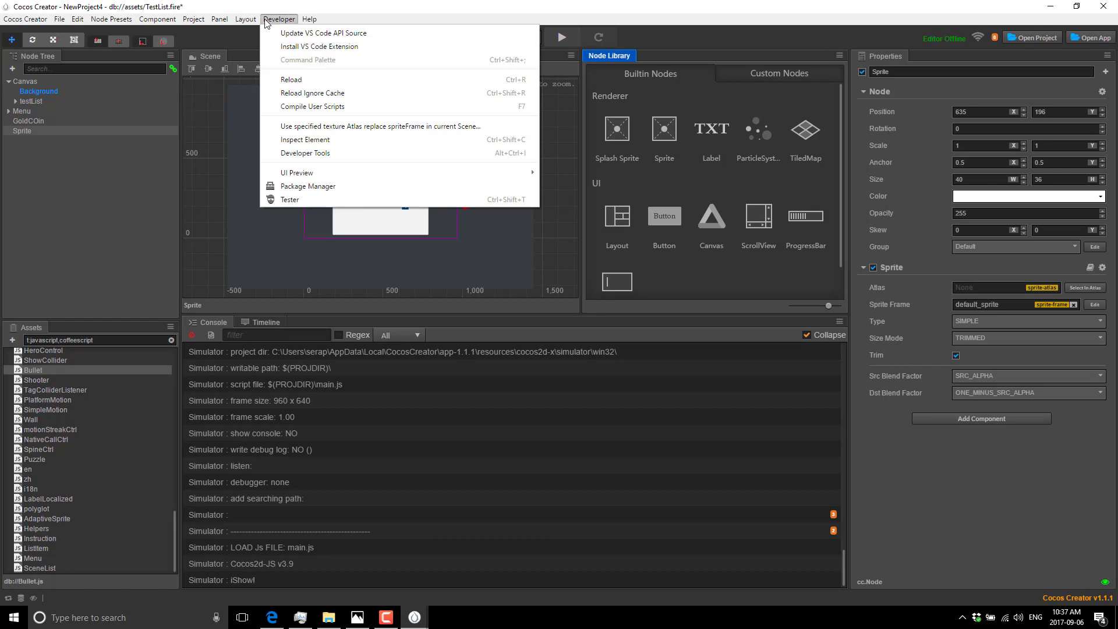
pyautogui.click(305, 153)
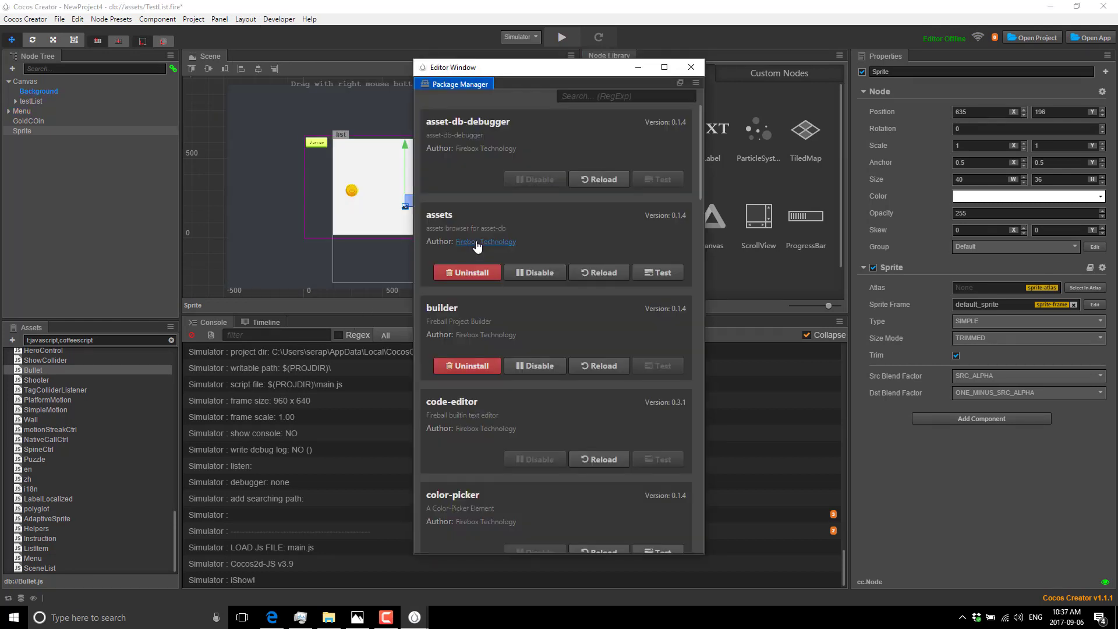
pyautogui.scroll(-7, 480, 232)
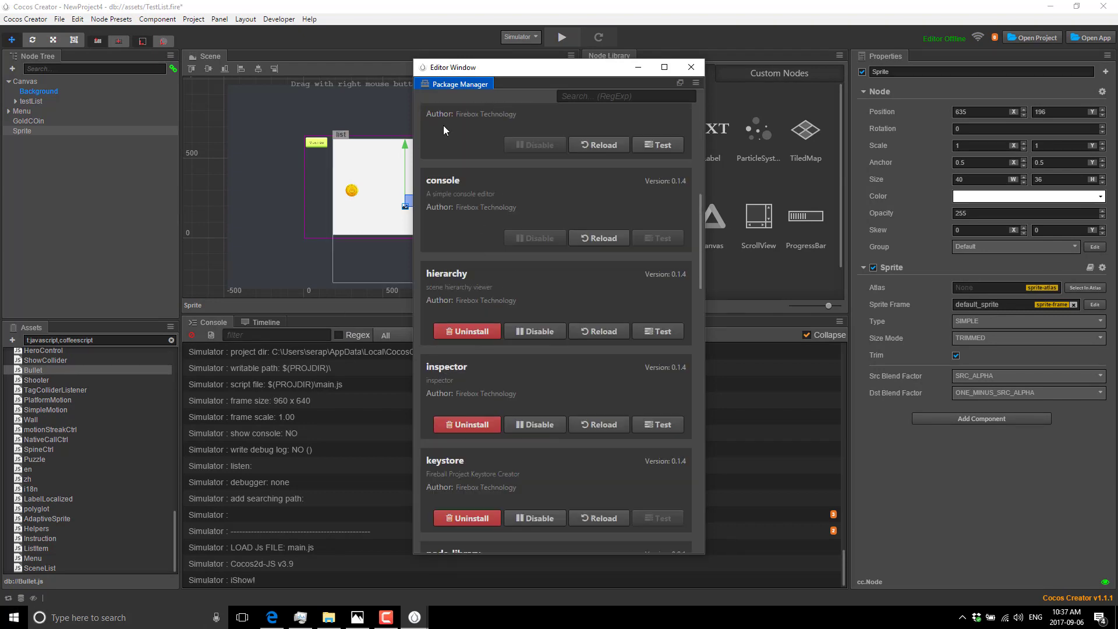
pyautogui.scroll(-5, 471, 279)
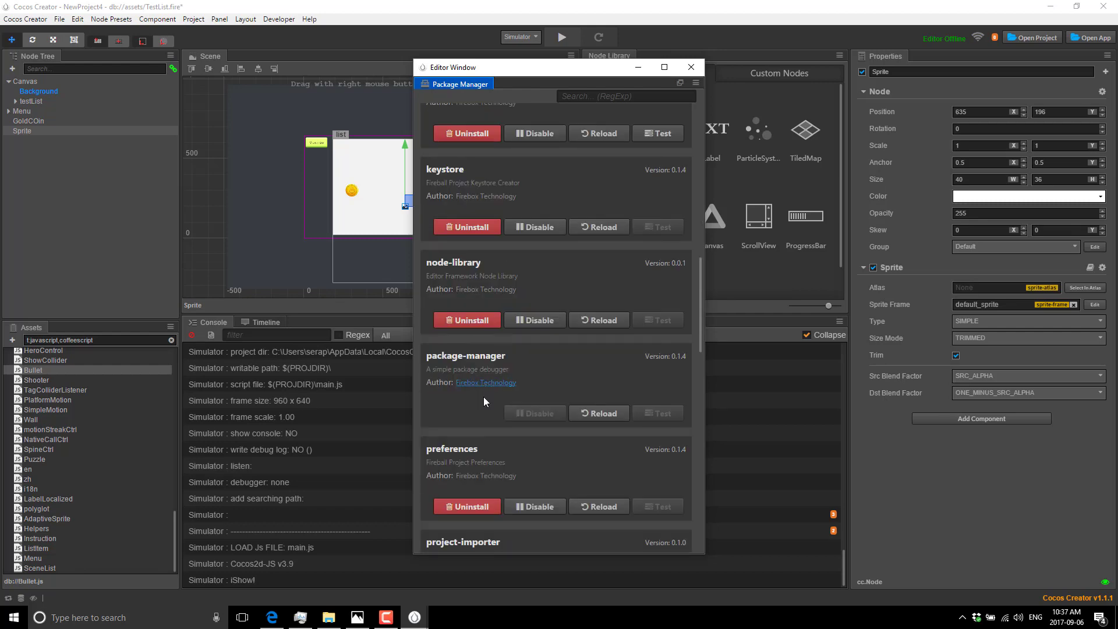
pyautogui.scroll(-5, 464, 382)
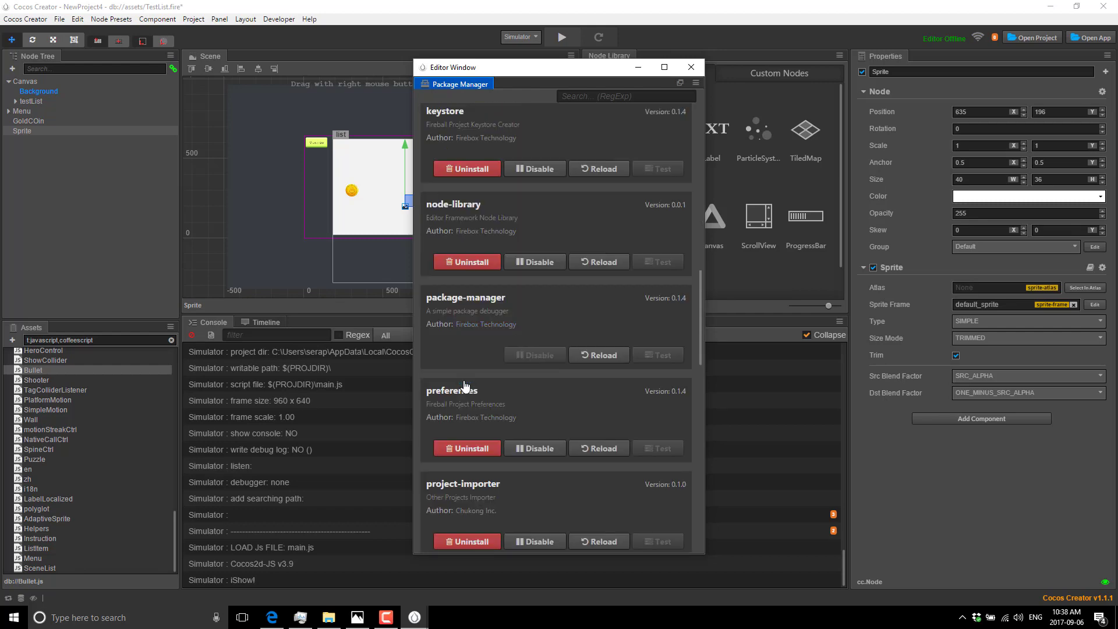
pyautogui.scroll(-5, 463, 379)
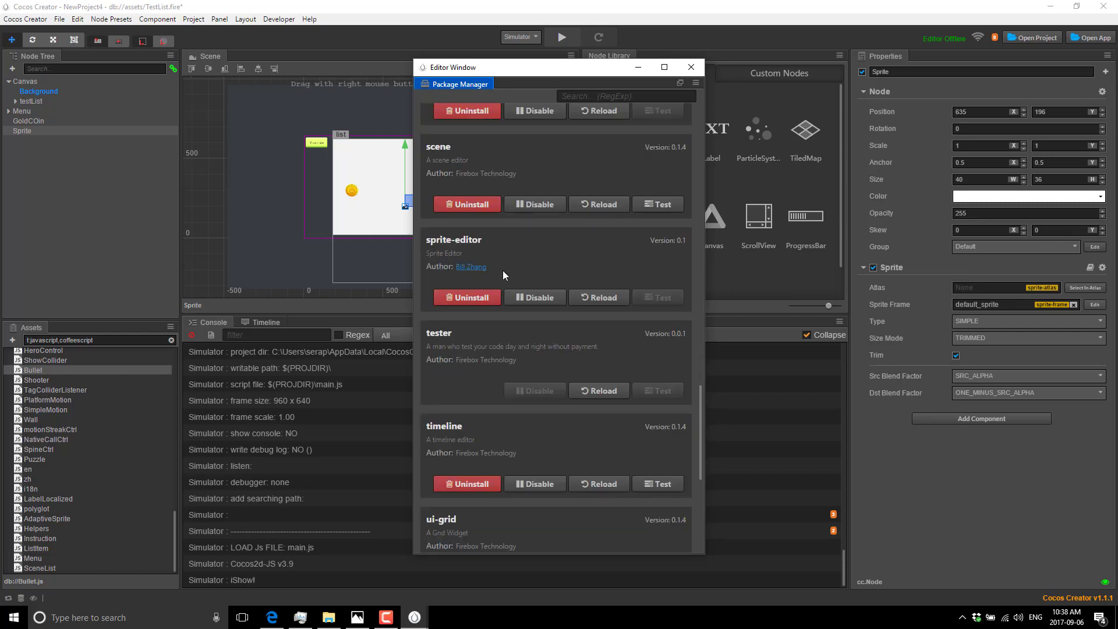
pyautogui.click(691, 67)
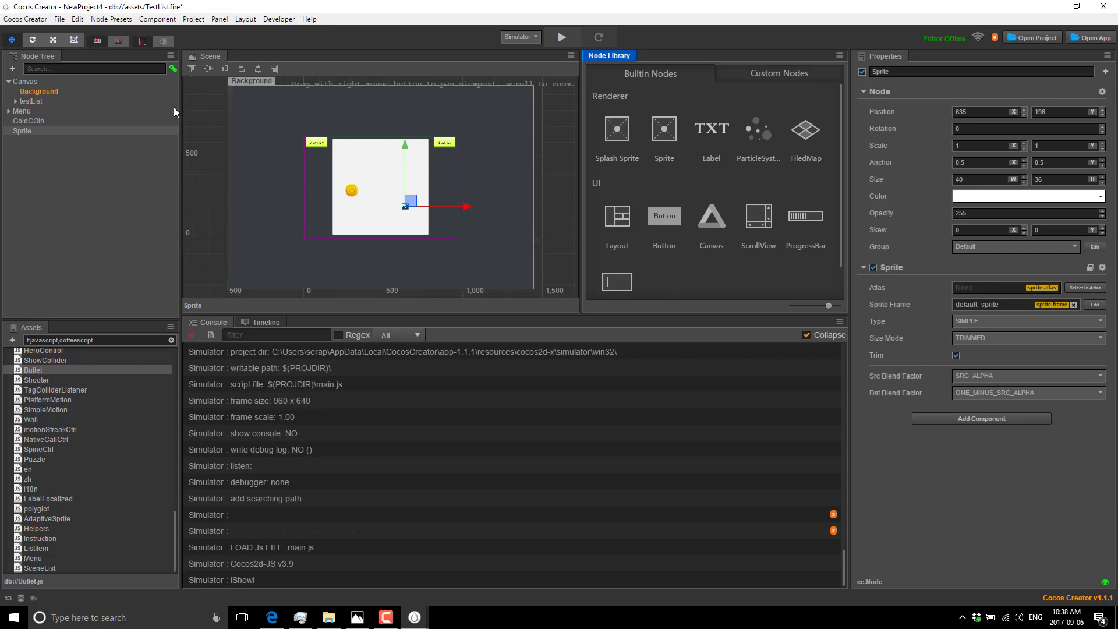
# - Inspect GoldCOin's Bullet script at Speed 400, then check the Help menu
pyautogui.click(26, 121)
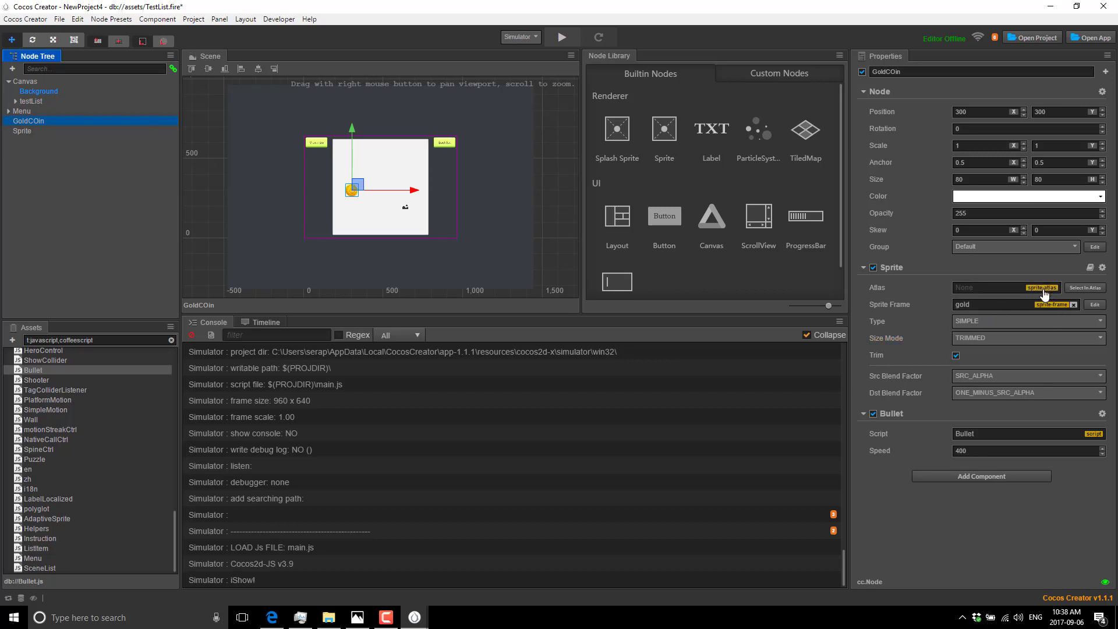
pyautogui.click(1087, 434)
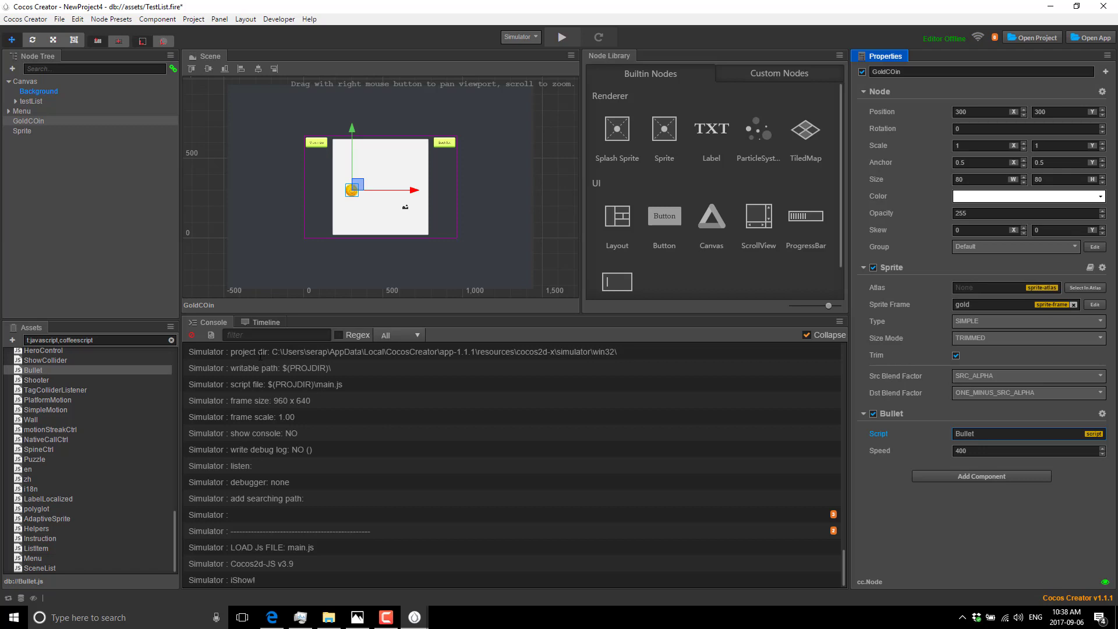
pyautogui.click(310, 20)
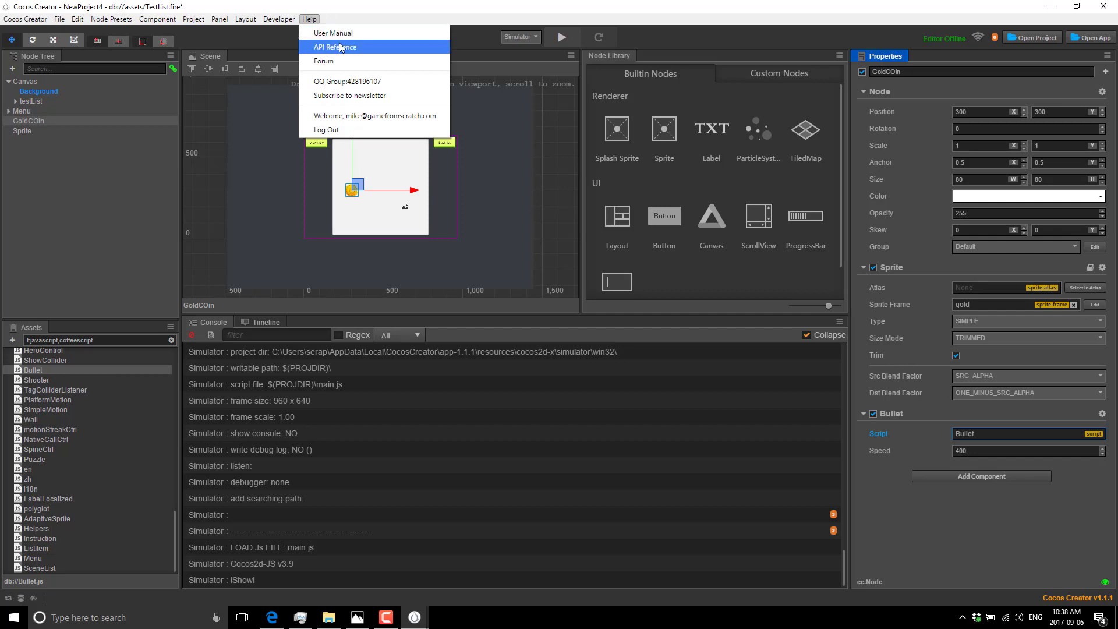
# - In Edge's Cocos documentation tab, glance at the Getting Started chapter and go back
pyautogui.click(269, 619)
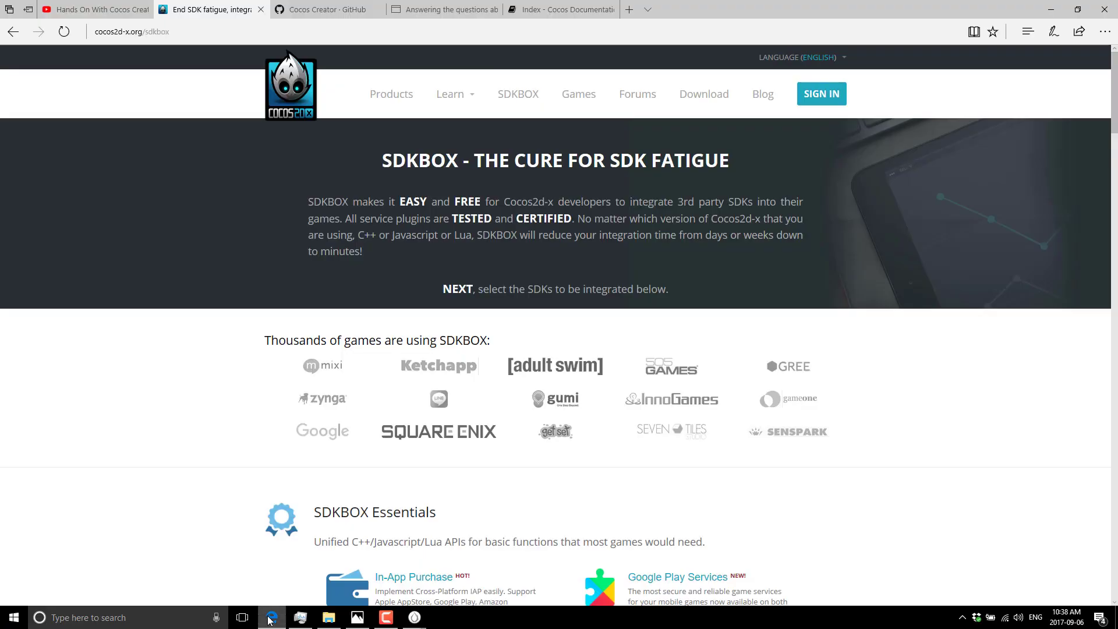
pyautogui.click(547, 10)
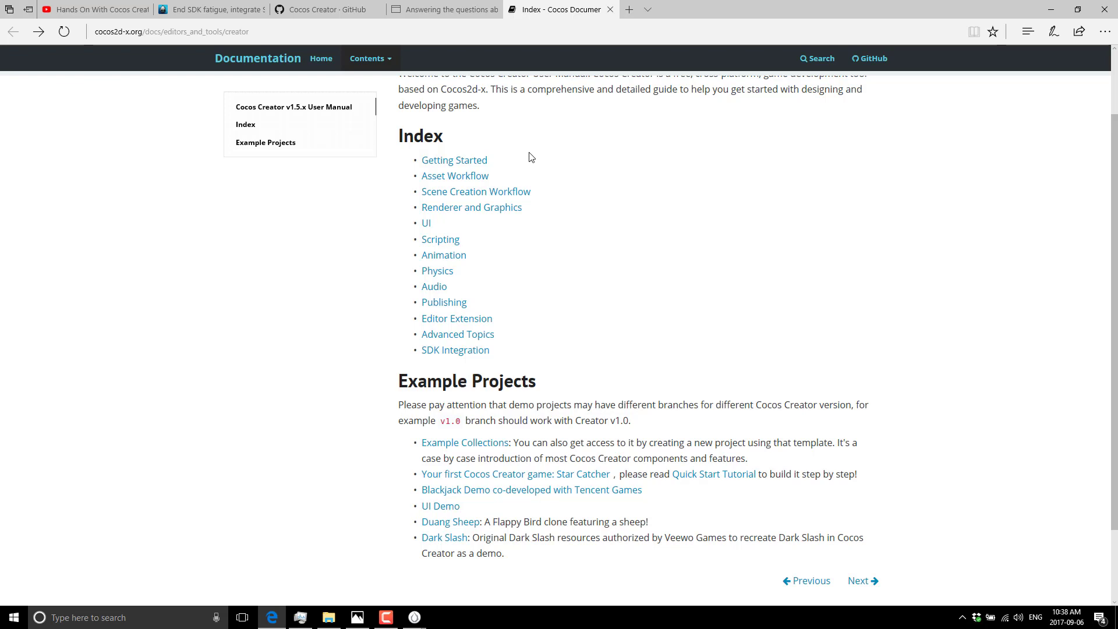
pyautogui.click(472, 160)
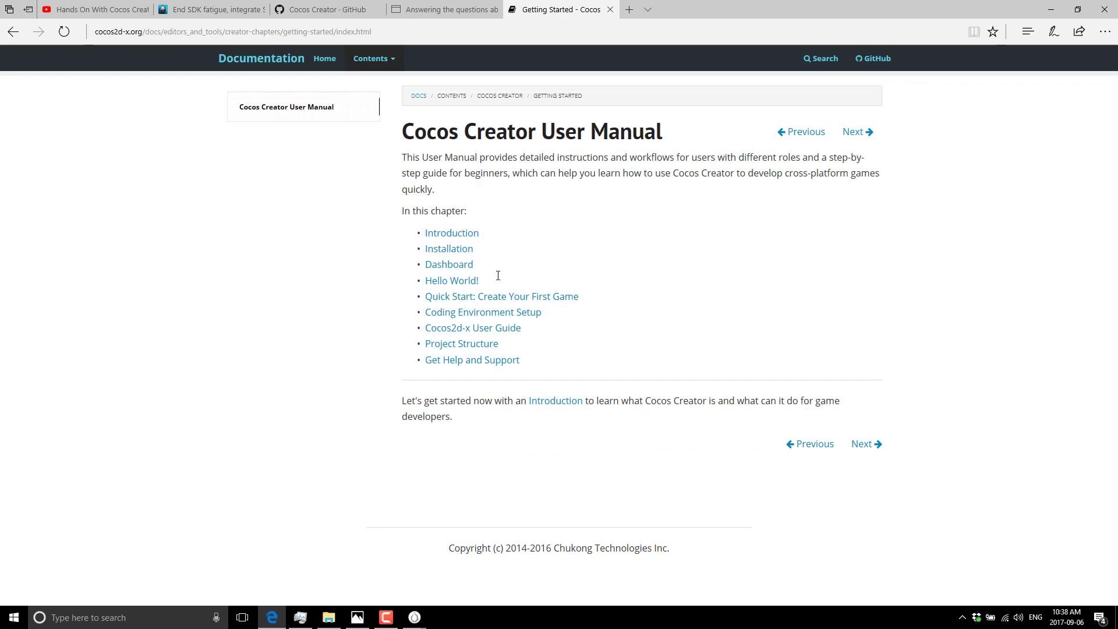
pyautogui.hotkey('alt', 'Left')
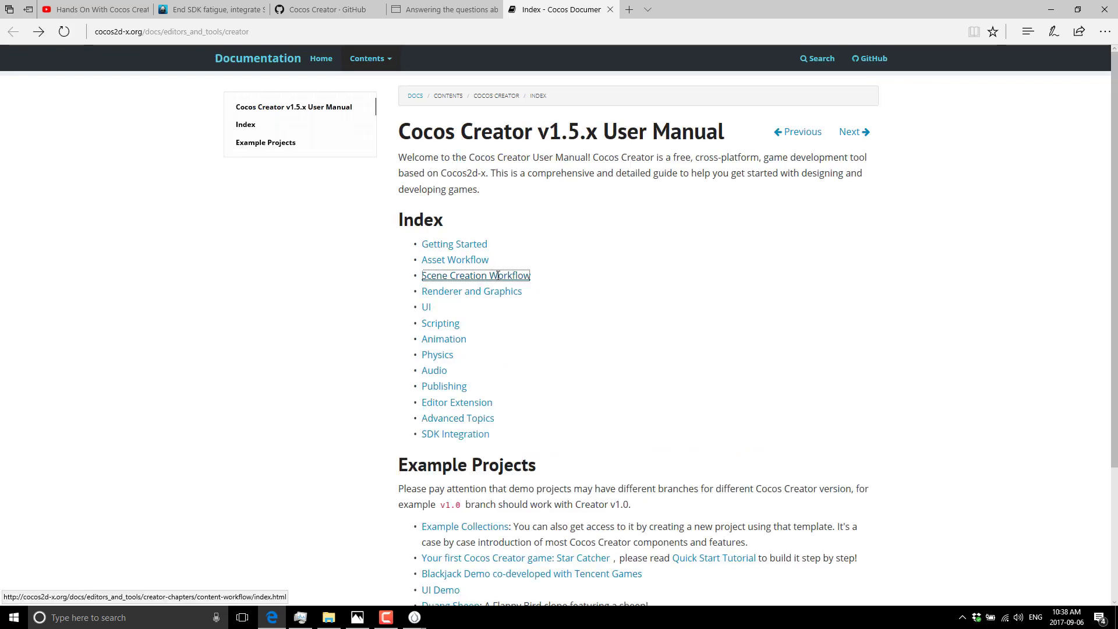
# - Browse the UI system chapter, then return to the v1.5.x manual index
pyautogui.click(428, 308)
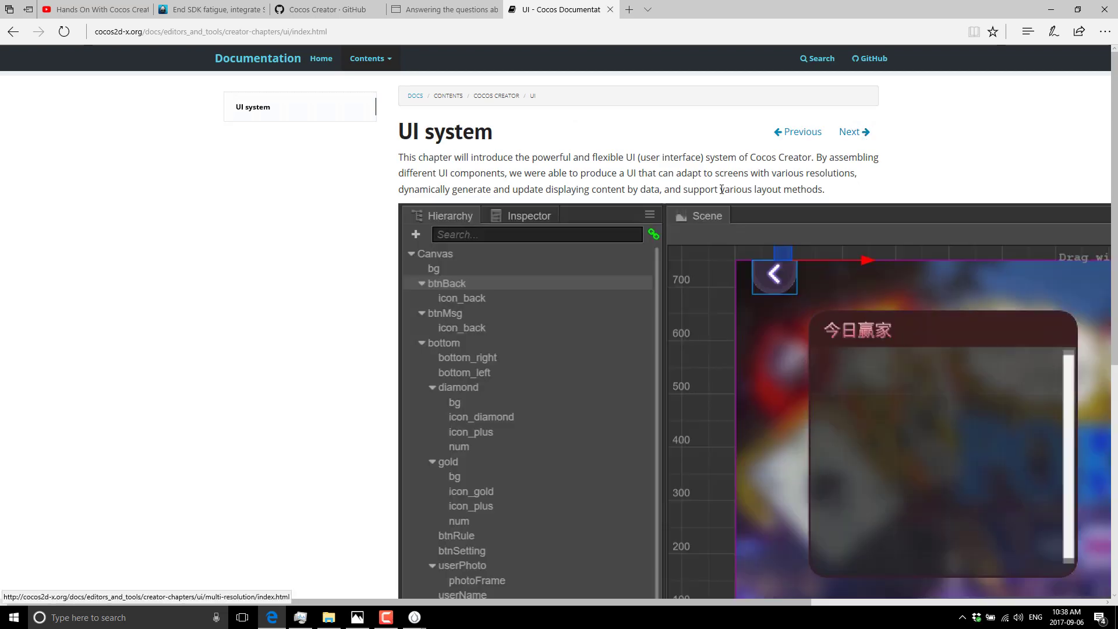
pyautogui.scroll(-7, 714, 217)
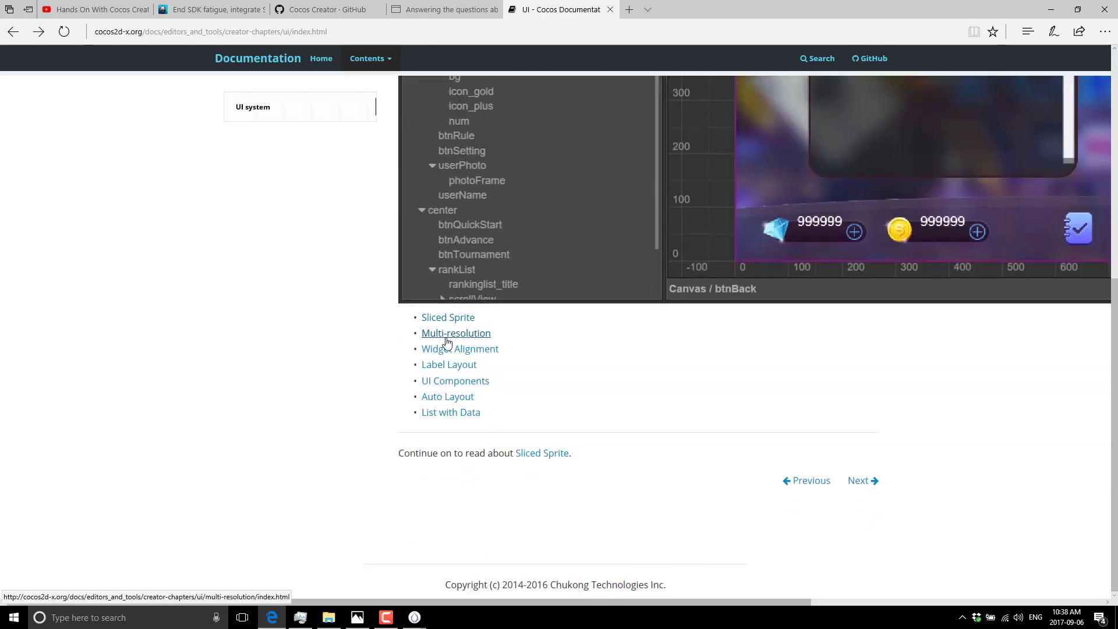
pyautogui.hotkey('alt', 'Left')
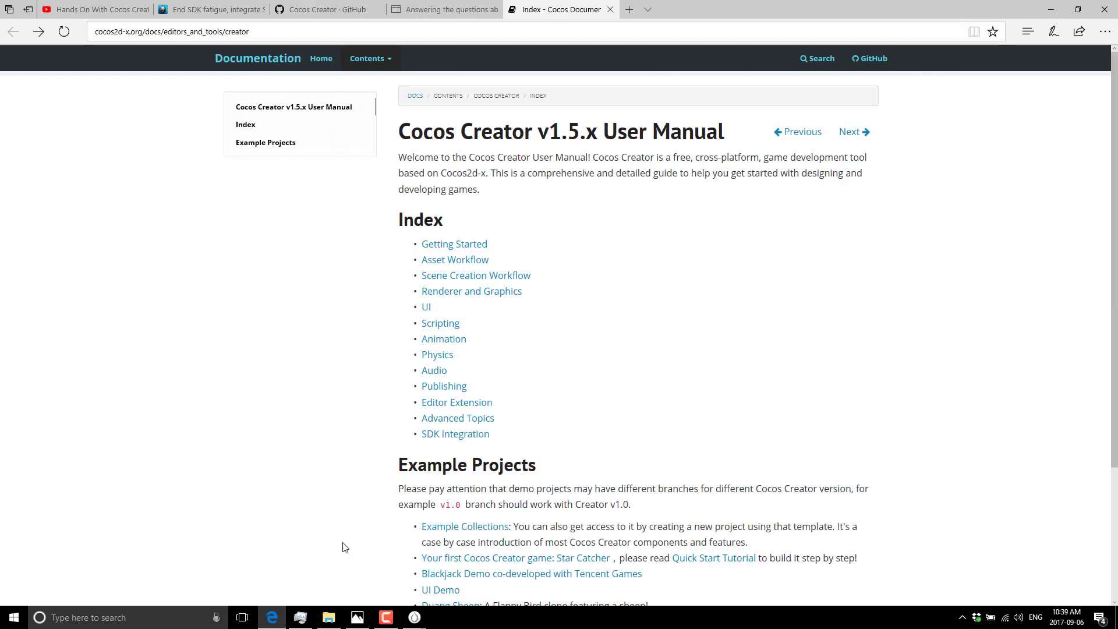
# - From Cocos Creator's Help menu, open the API Reference in the browser
pyautogui.moveTo(414, 616)
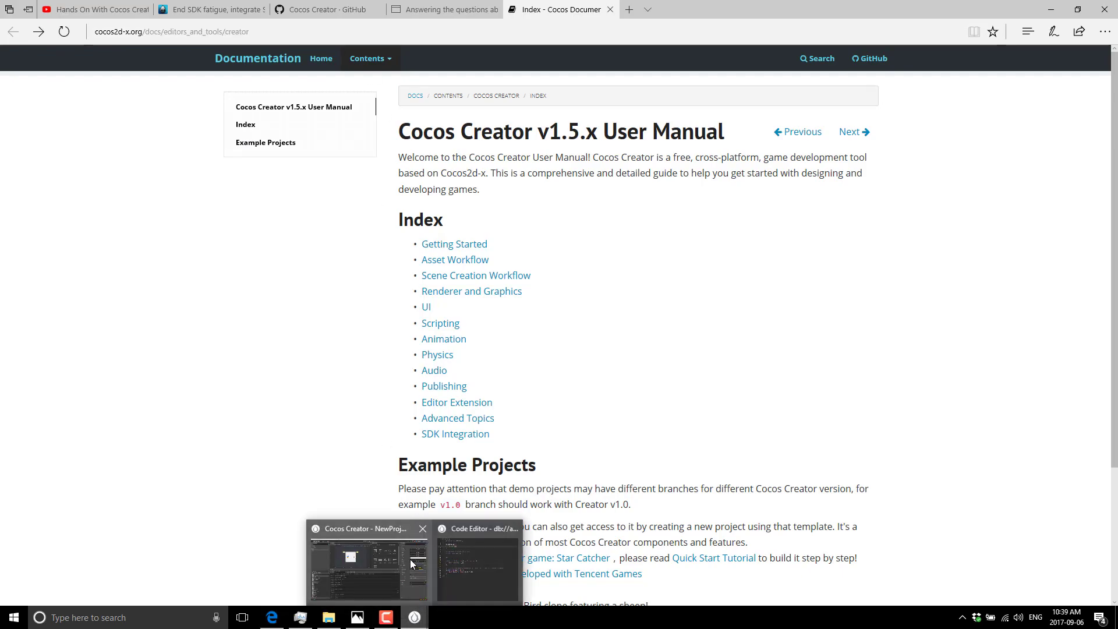
pyautogui.click(409, 559)
pyautogui.click(309, 20)
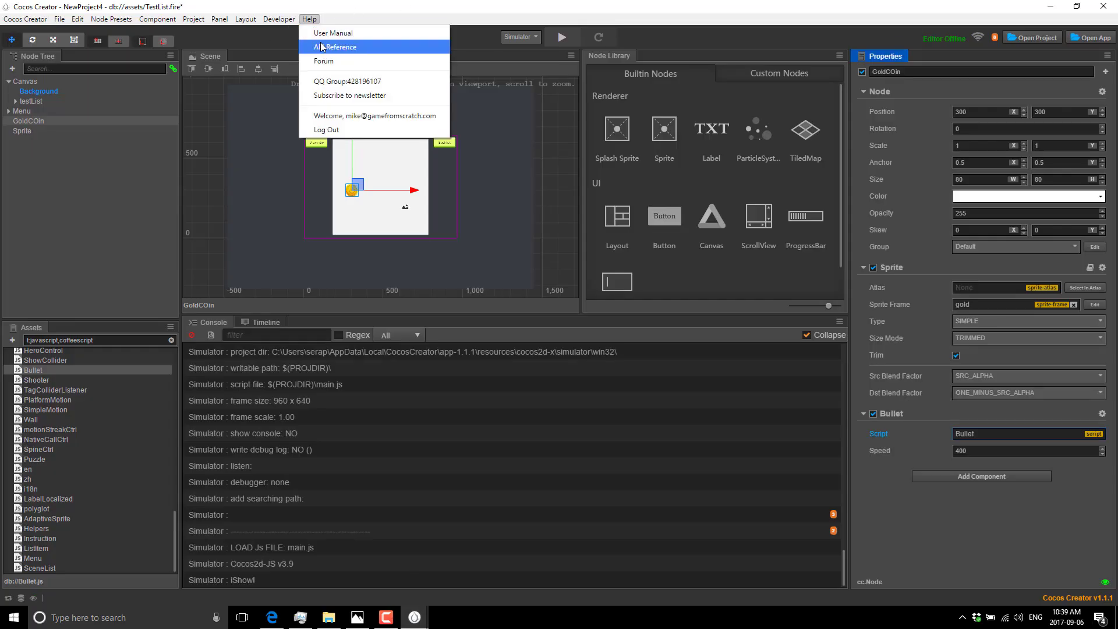
pyautogui.click(326, 47)
pyautogui.scroll(-20, 52, 367)
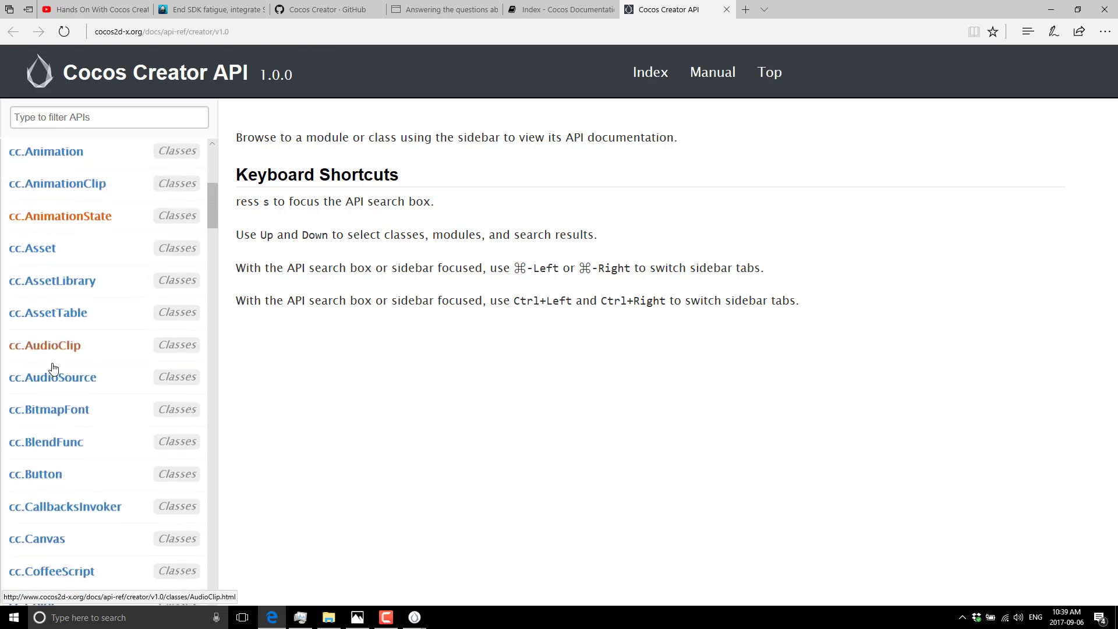
pyautogui.scroll(15, 53, 368)
pyautogui.scroll(7, 52, 367)
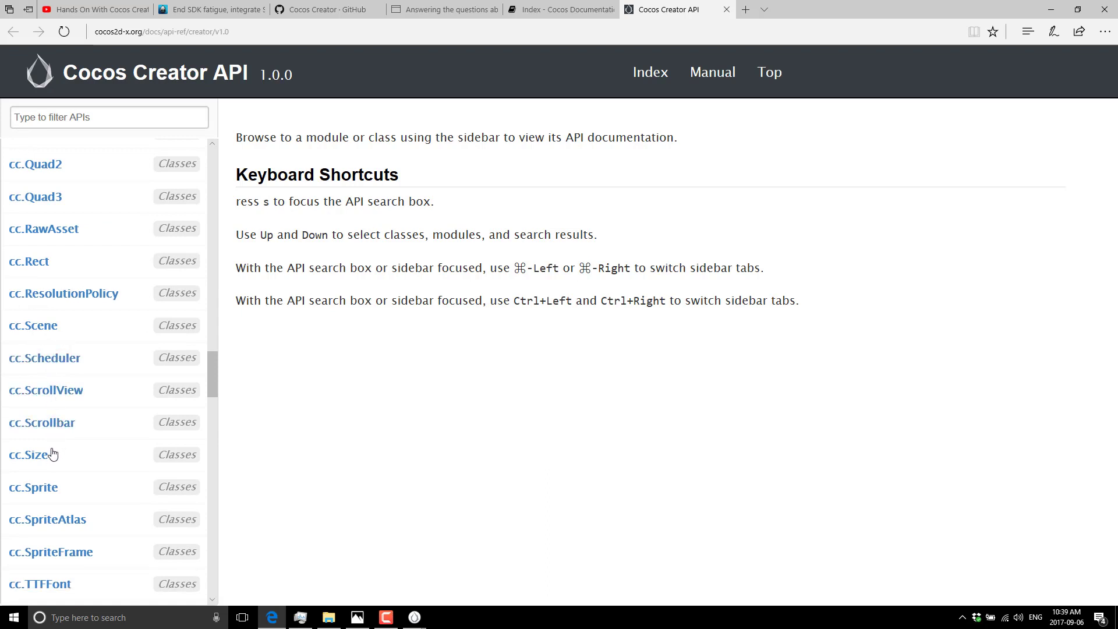
# - Open cc.Sprite, select its creation example code, and scroll through its properties and methods
pyautogui.click(35, 487)
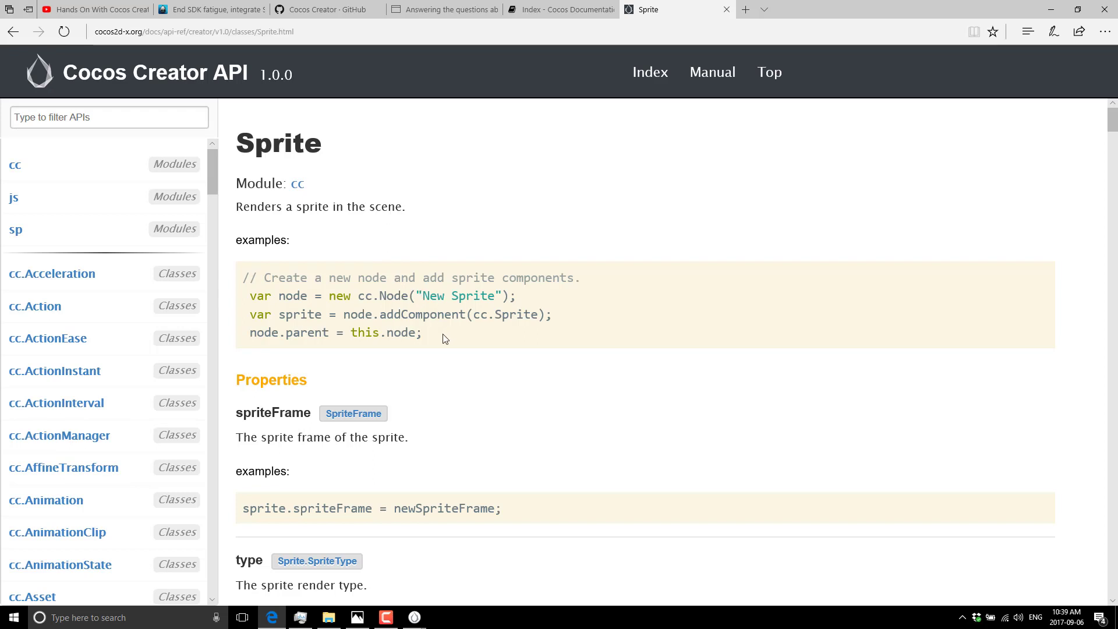
pyautogui.moveTo(423, 335); pyautogui.dragTo(258, 299)
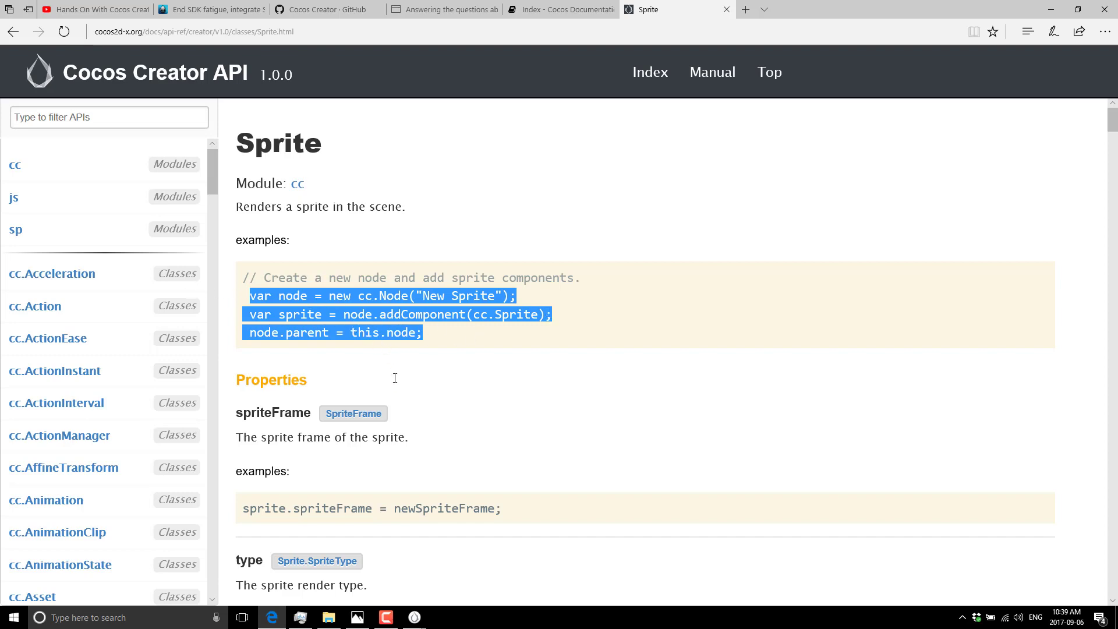
pyautogui.scroll(-14, 448, 358)
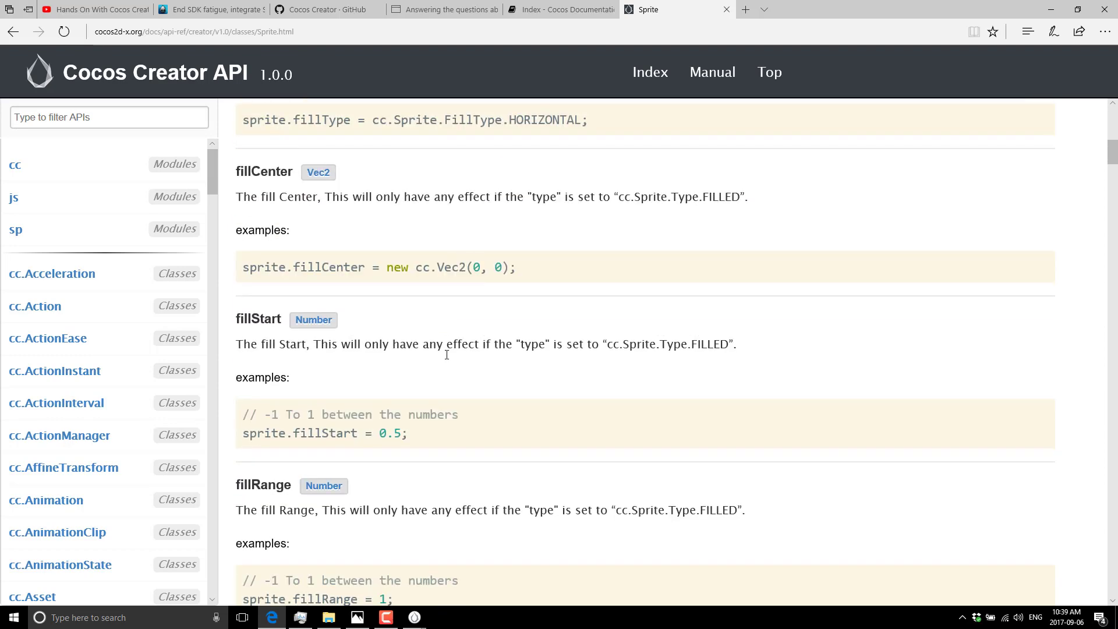
pyautogui.scroll(-15, 449, 357)
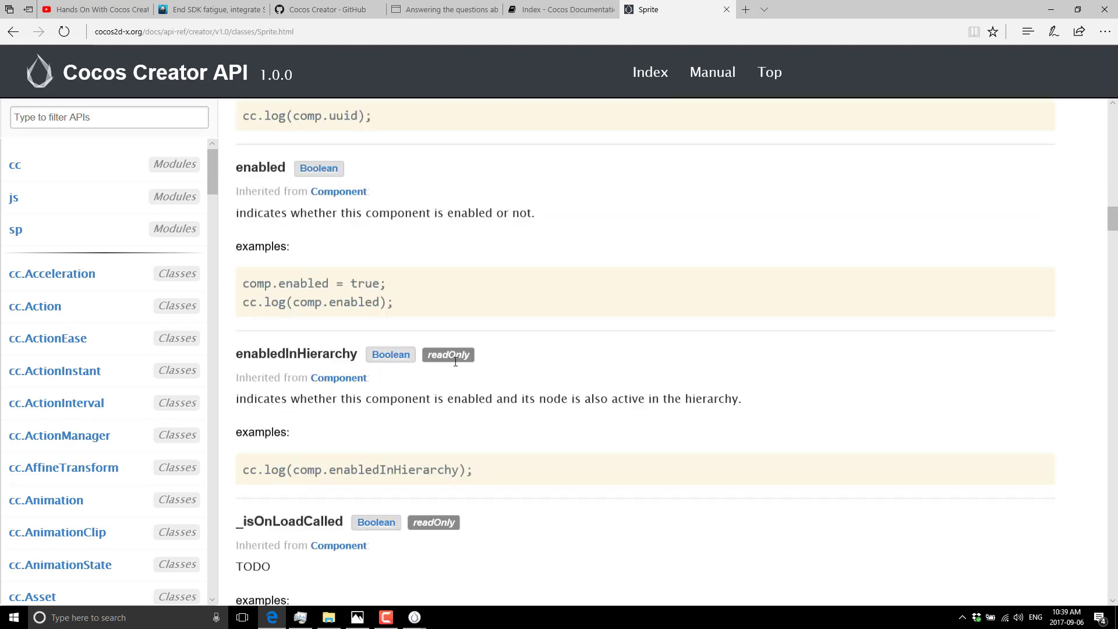
pyautogui.scroll(-15, 457, 363)
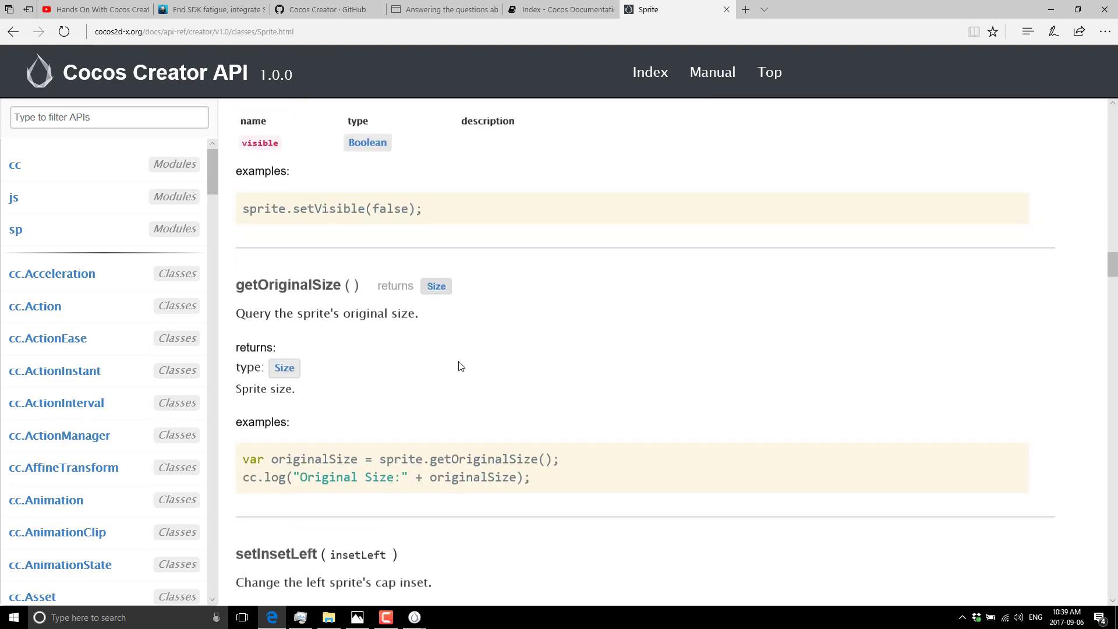
pyautogui.scroll(-15, 461, 365)
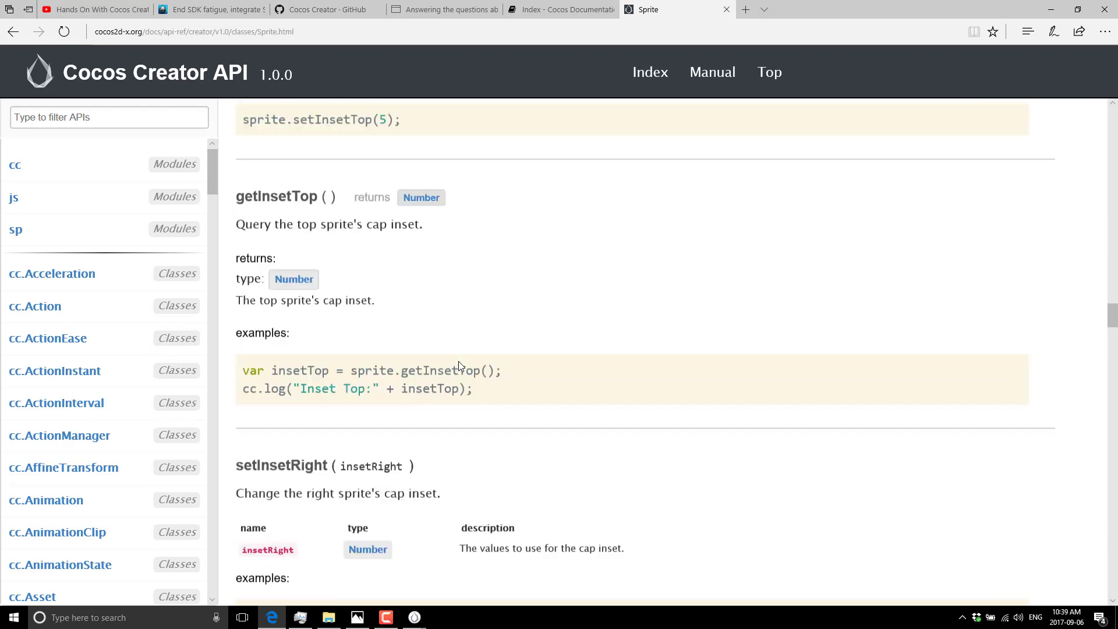
pyautogui.scroll(-3, 460, 366)
pyautogui.scroll(-3, 460, 366)
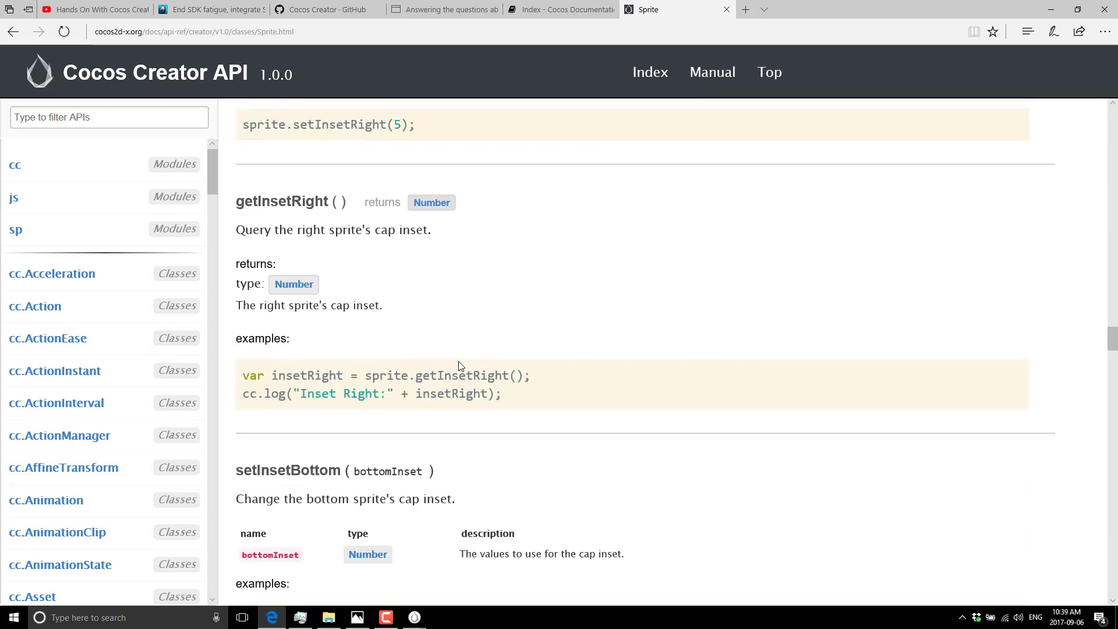
pyautogui.scroll(-3, 459, 362)
pyautogui.scroll(-4, 462, 362)
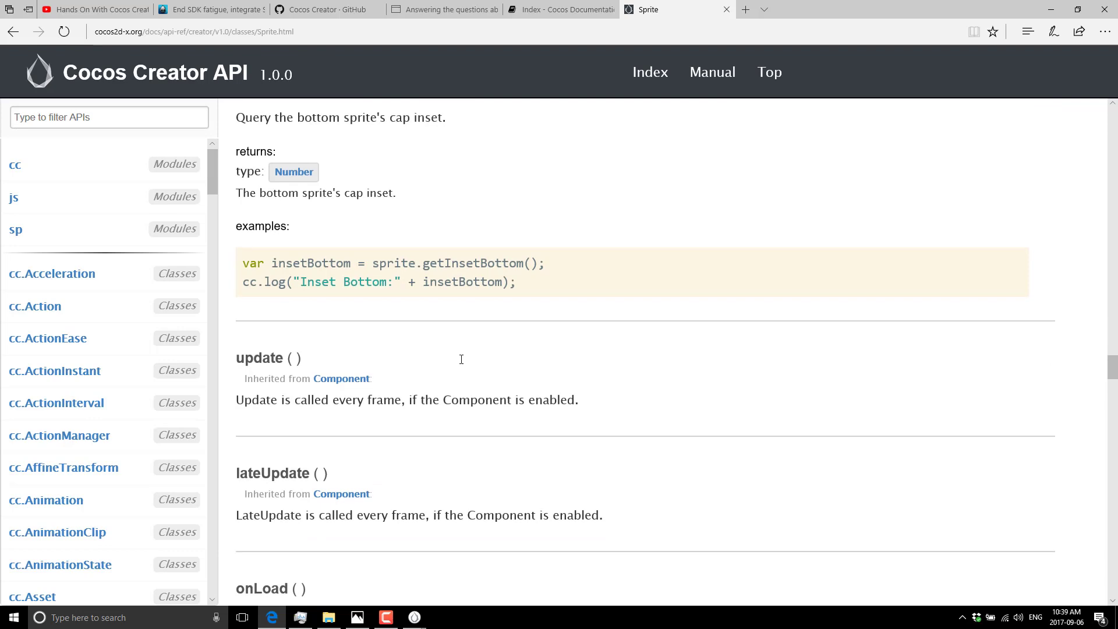
pyautogui.scroll(-4, 461, 358)
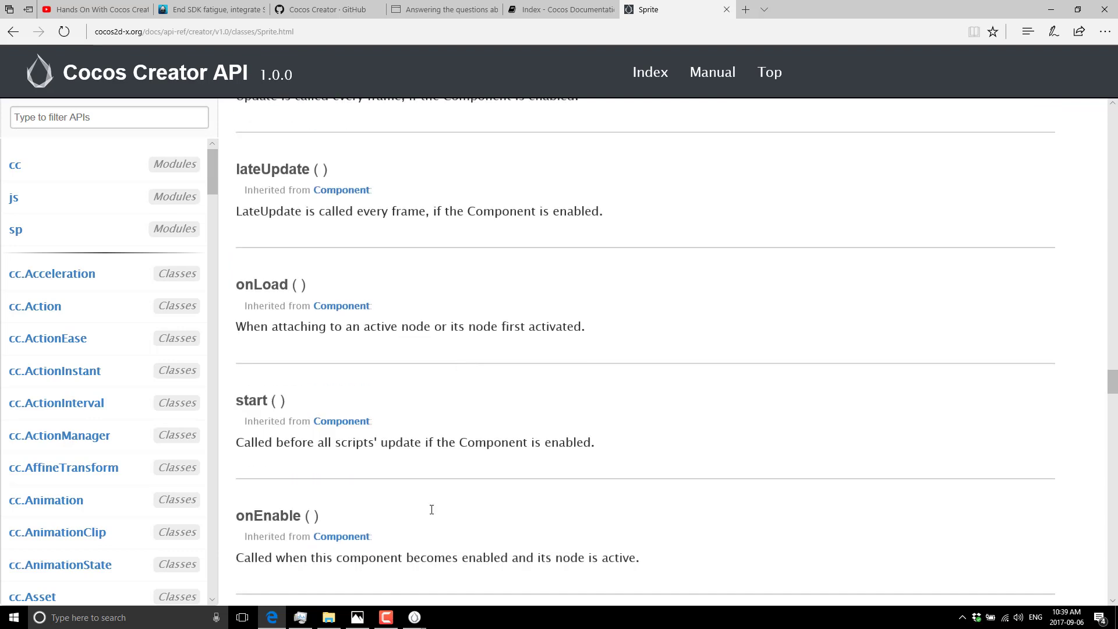
# - Bring the Cocos Creator editor back to front and look over the Project menu
pyautogui.moveTo(414, 617)
pyautogui.click(341, 568)
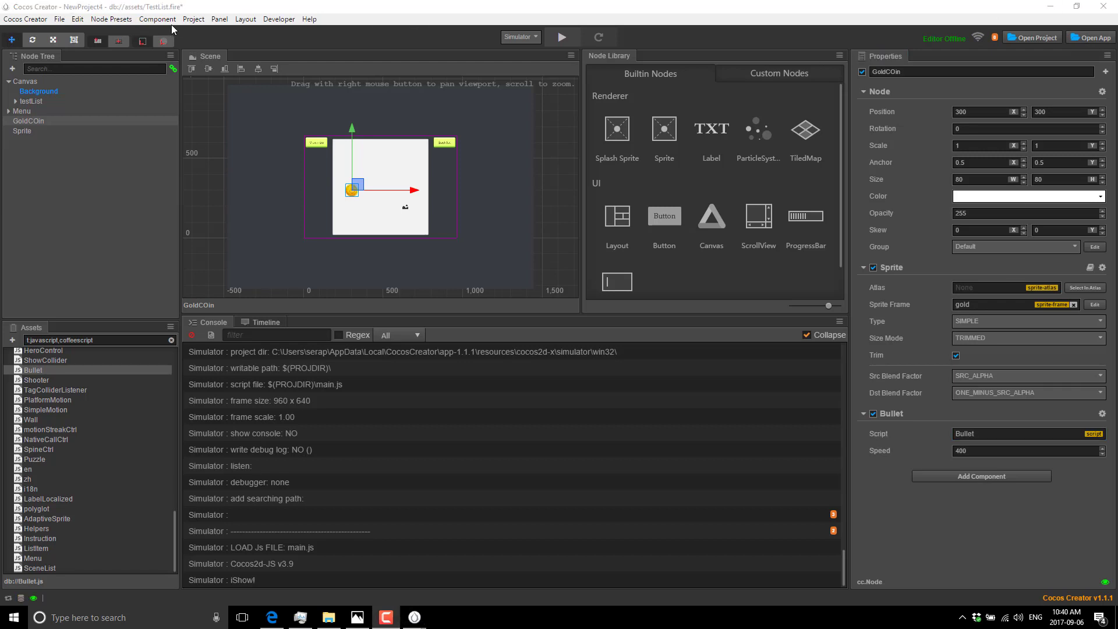
pyautogui.click(191, 21)
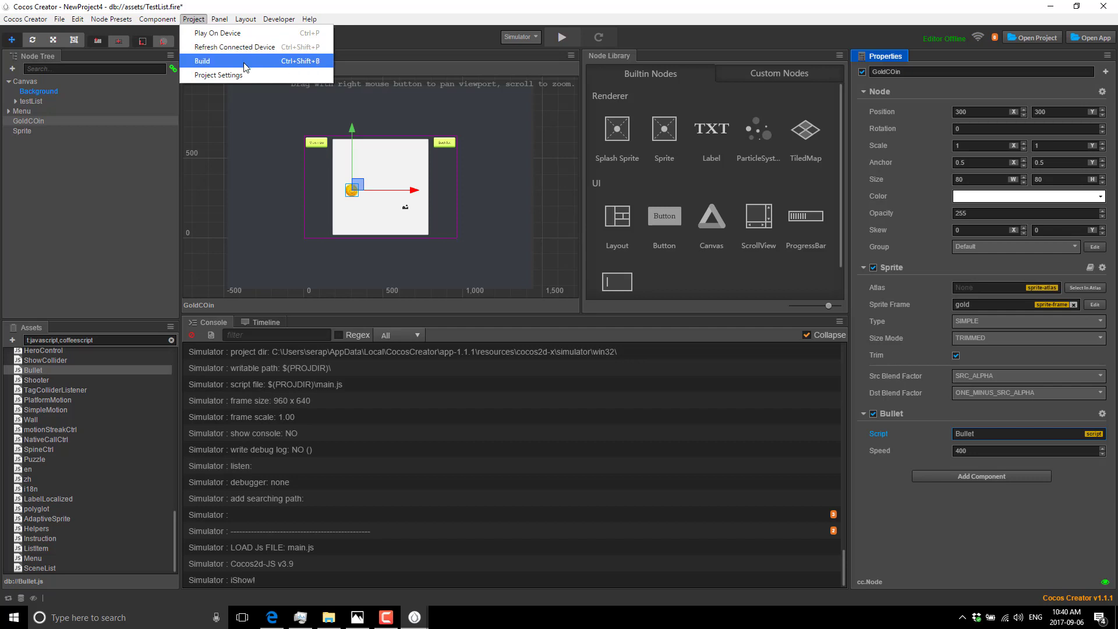
pyautogui.moveTo(59, 19)
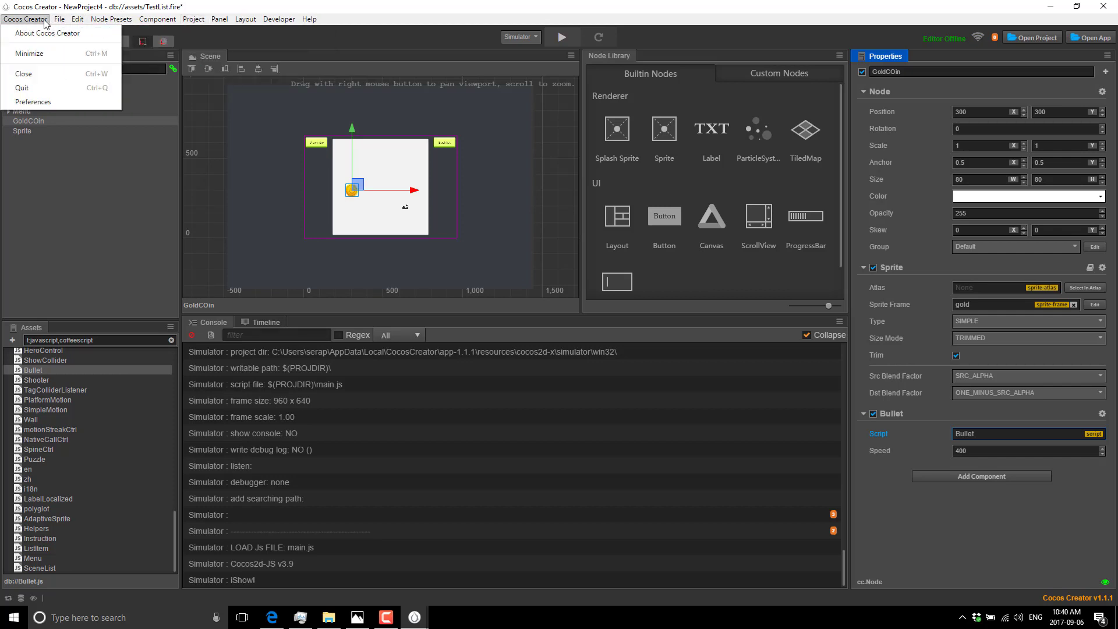
# - Open Preferences, scroll through the Native Develop settings, and close the window
pyautogui.click(58, 101)
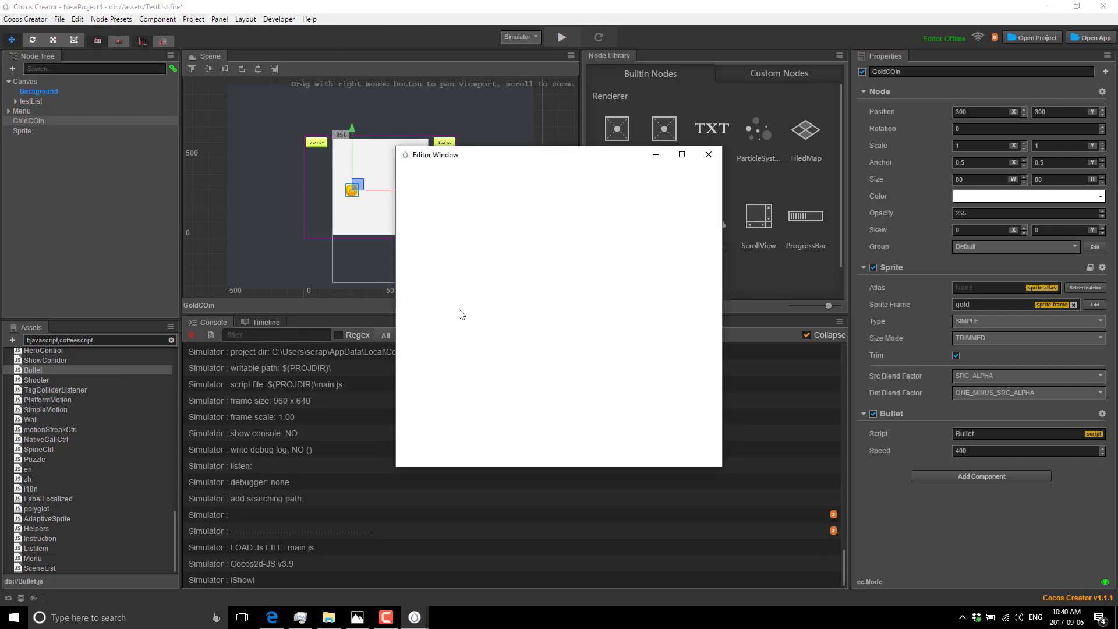
pyautogui.click(457, 283)
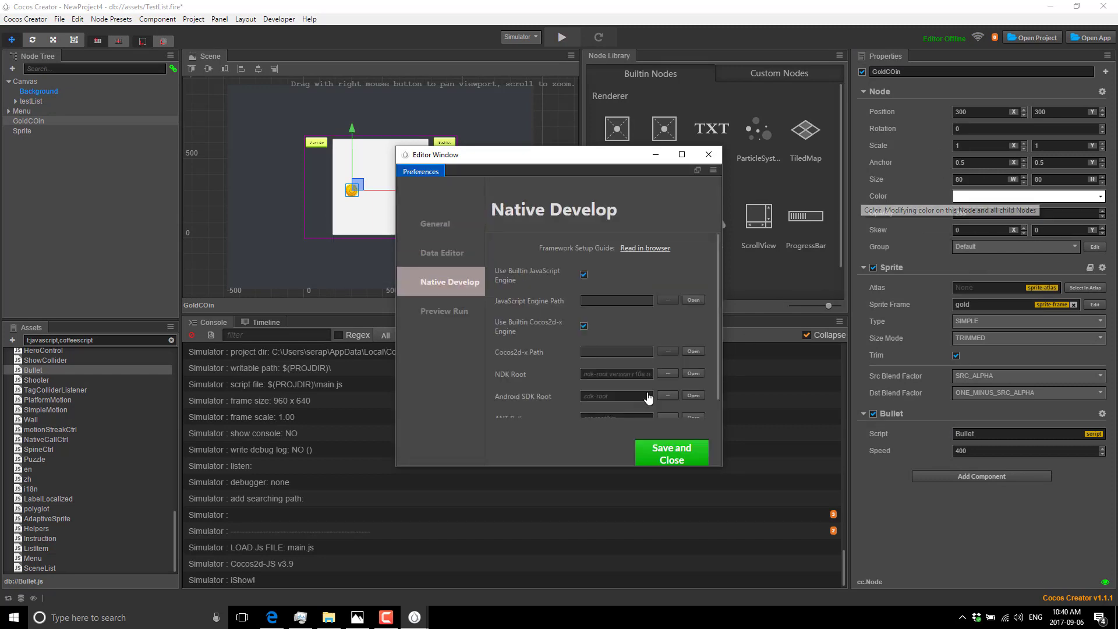
pyautogui.scroll(-1, 555, 361)
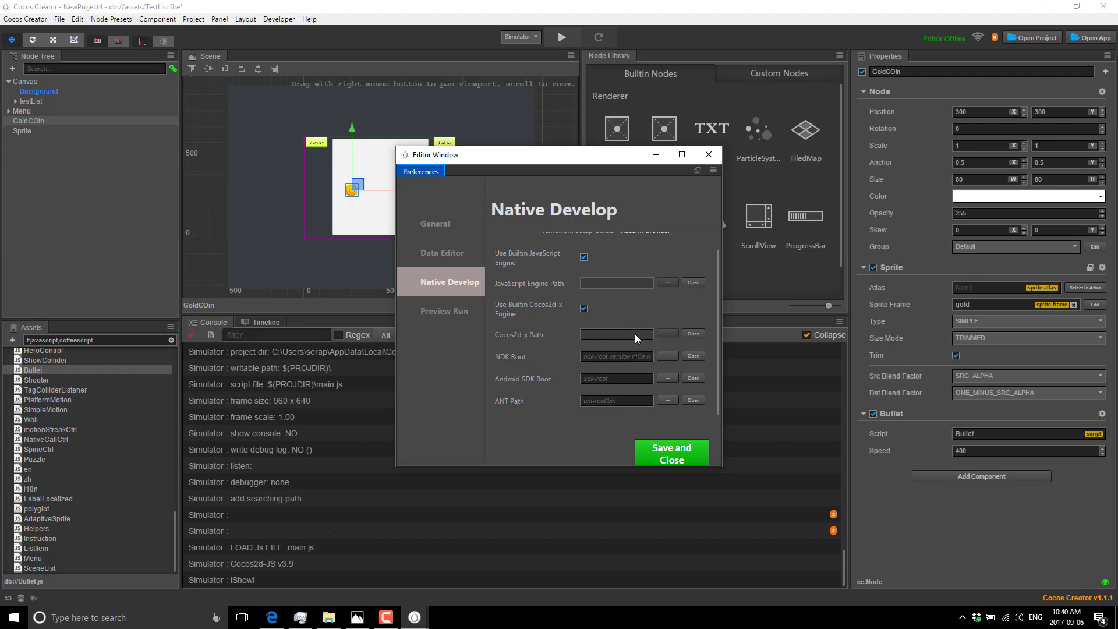
pyautogui.click(709, 154)
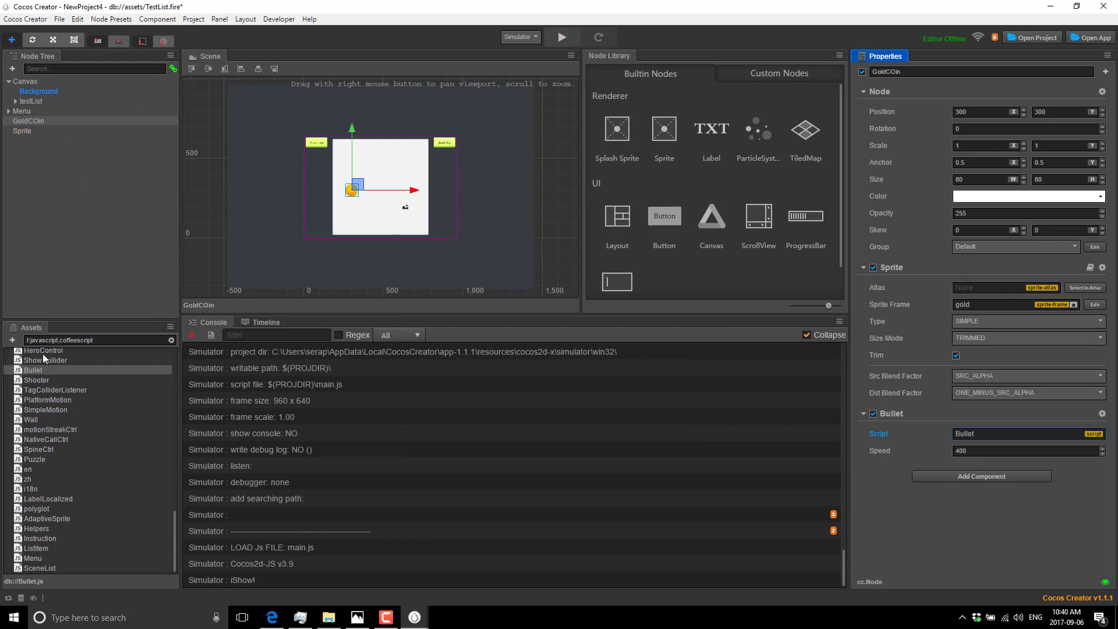
# - Clear the asset filter, expand the spine folder, and open SpineBoy.fire without saving TestList.fire
pyautogui.click(171, 340)
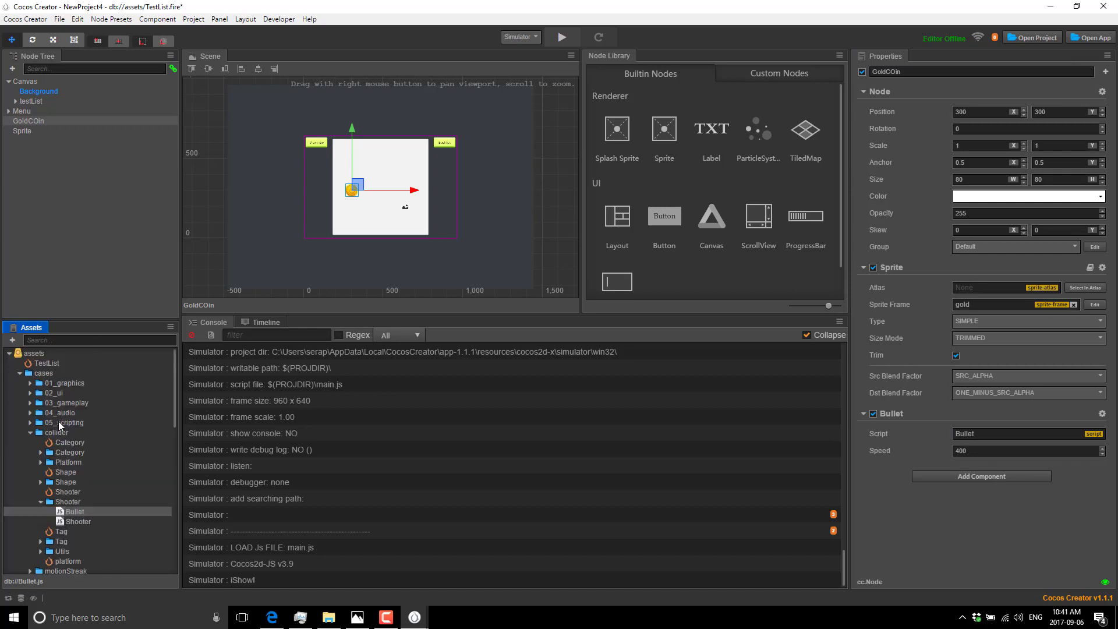
pyautogui.scroll(-4, 116, 451)
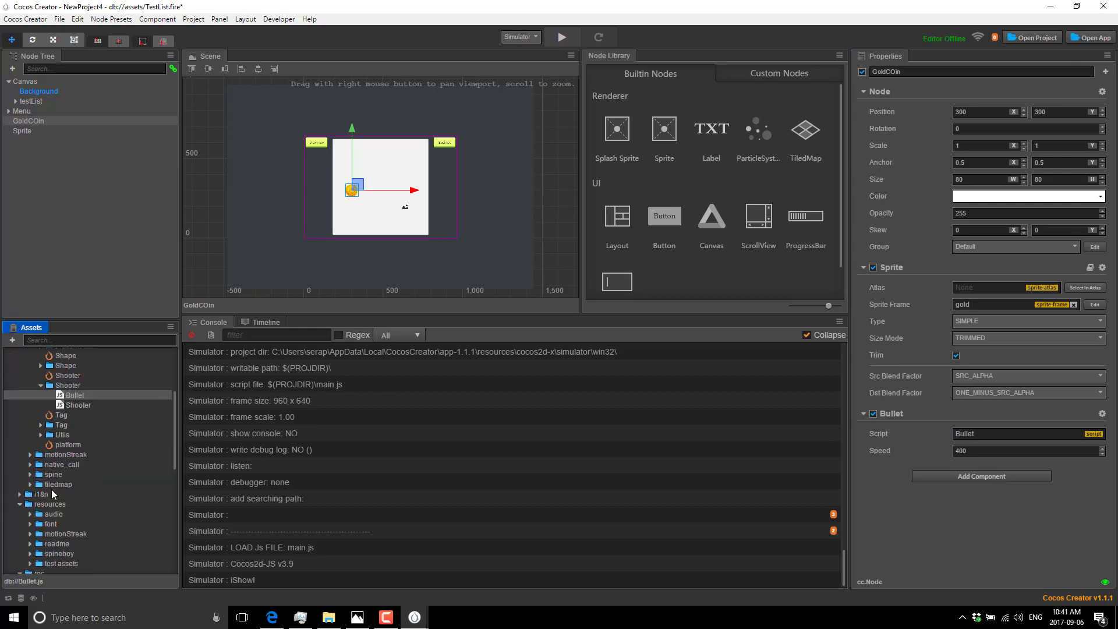
pyautogui.click(31, 475)
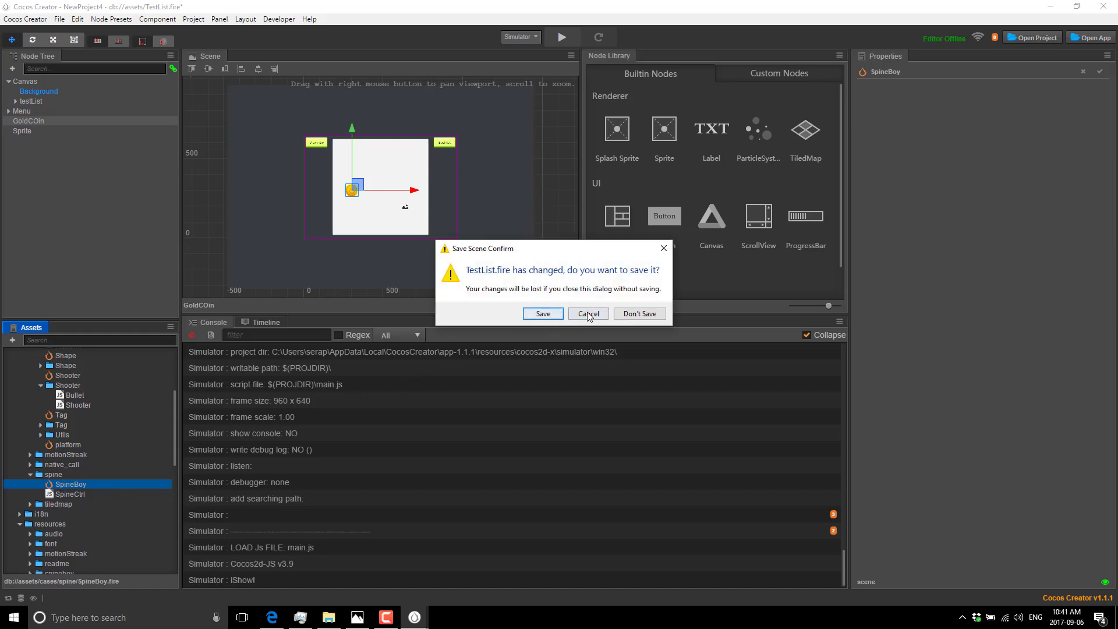
pyautogui.click(640, 314)
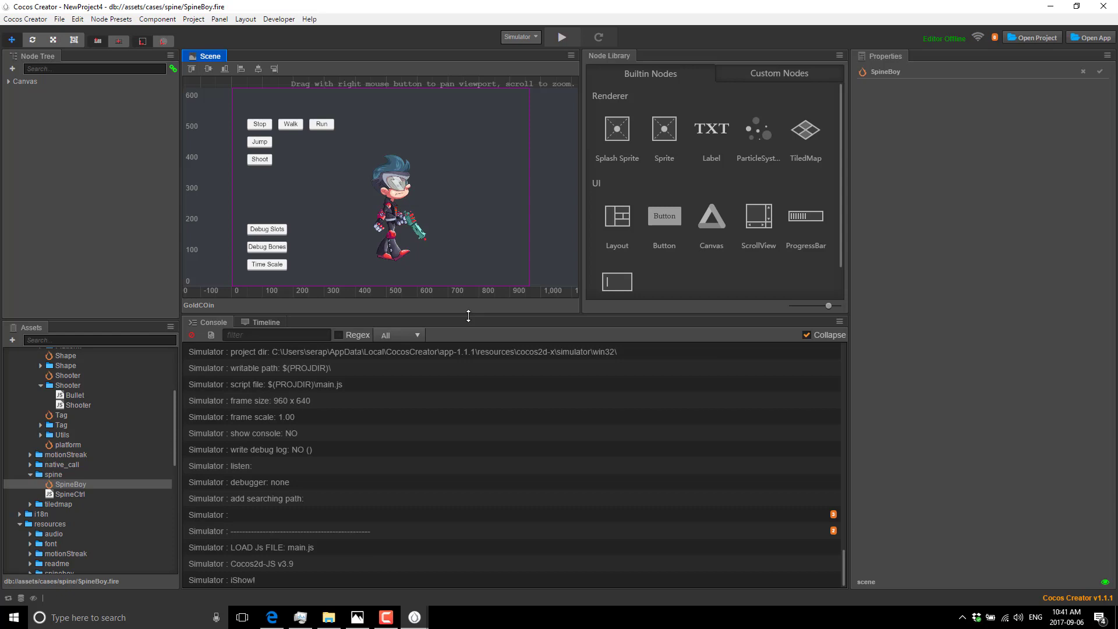
# - Run the SpineBoy scene in the simulator and dismiss the game-clip hint permanently
pyautogui.click(560, 38)
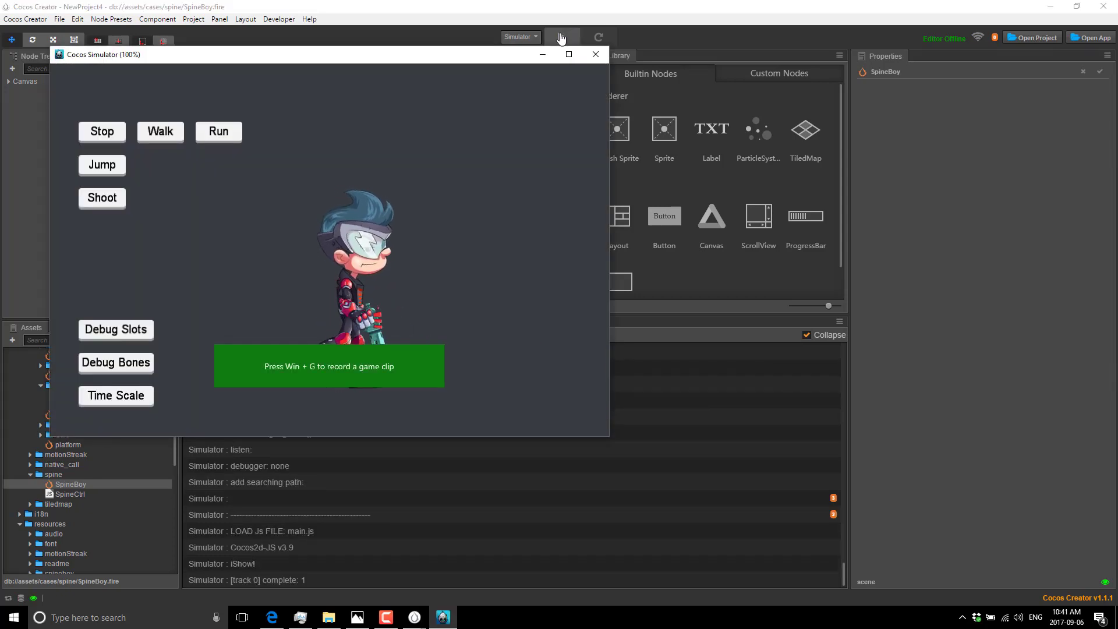
pyautogui.moveTo(321, 380)
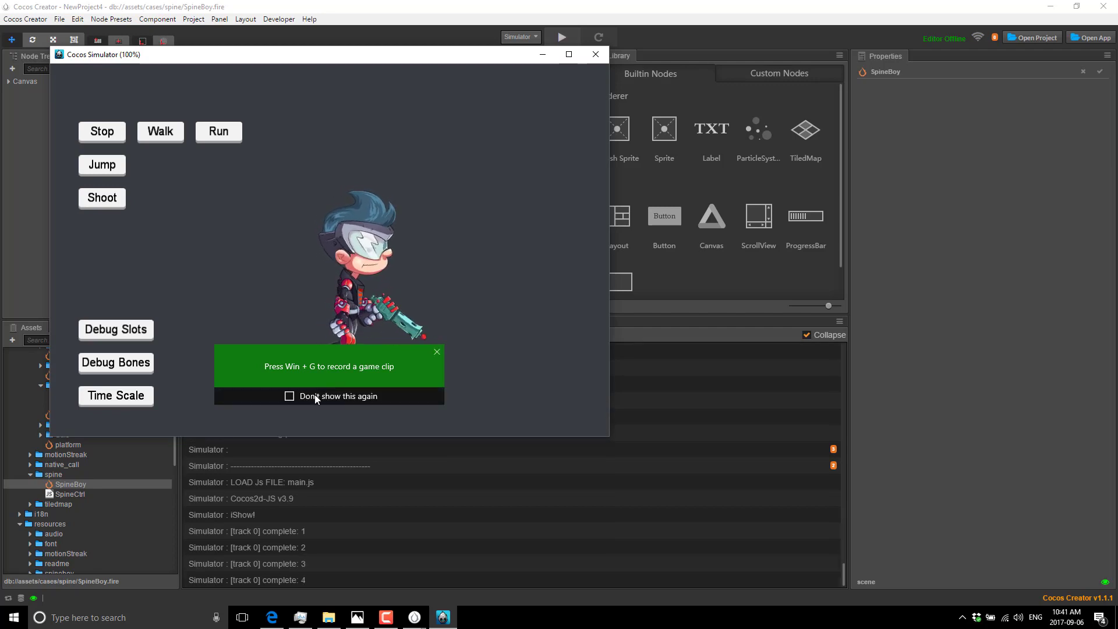
pyautogui.click(289, 396)
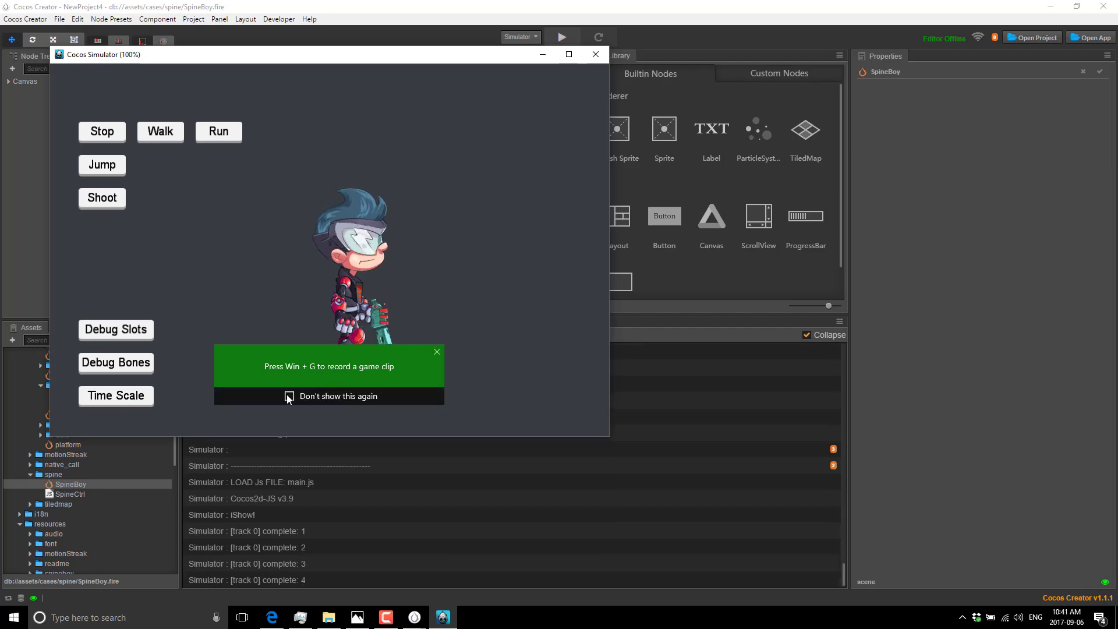
pyautogui.click(437, 354)
# - Play SpineBoy's run, walk, shoot, jump and run animations, then close the simulator
pyautogui.click(211, 136)
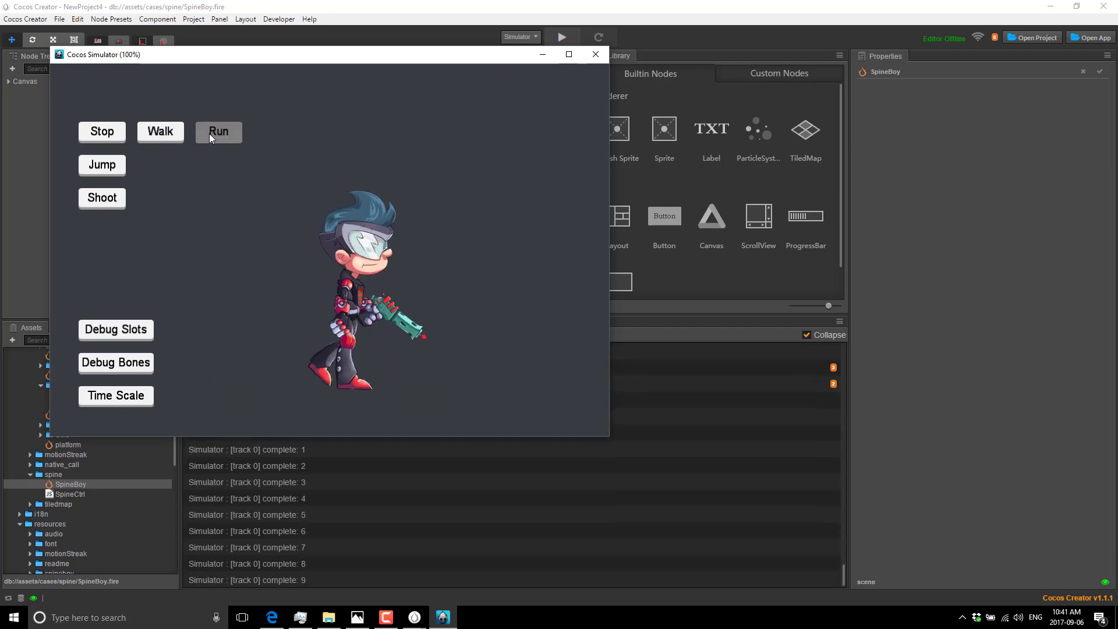
pyautogui.click(168, 132)
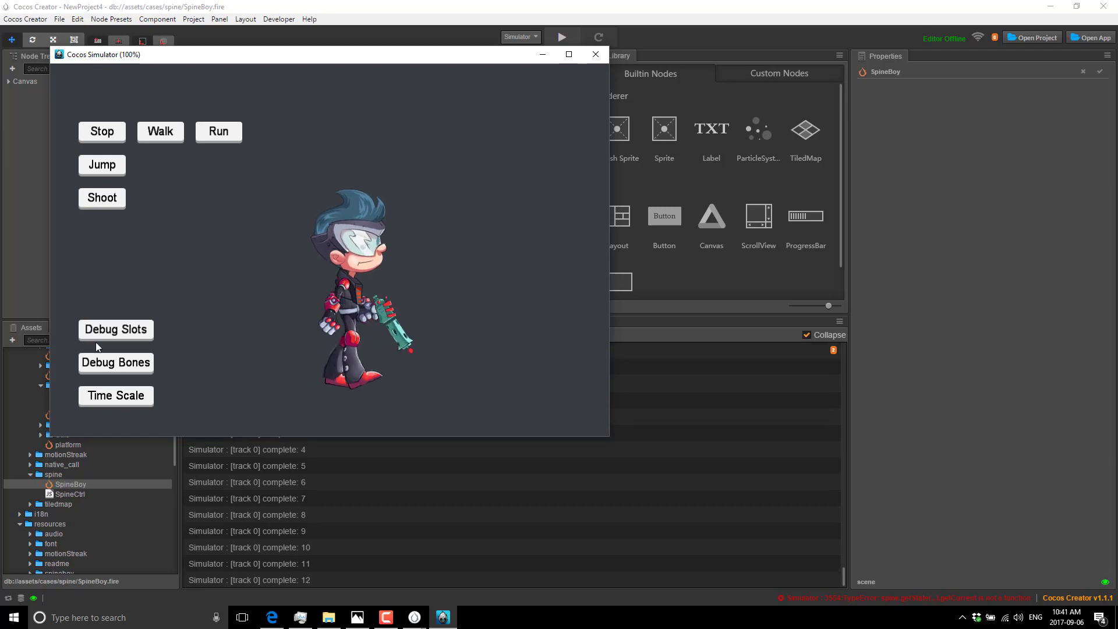
pyautogui.click(116, 197)
pyautogui.click(104, 166)
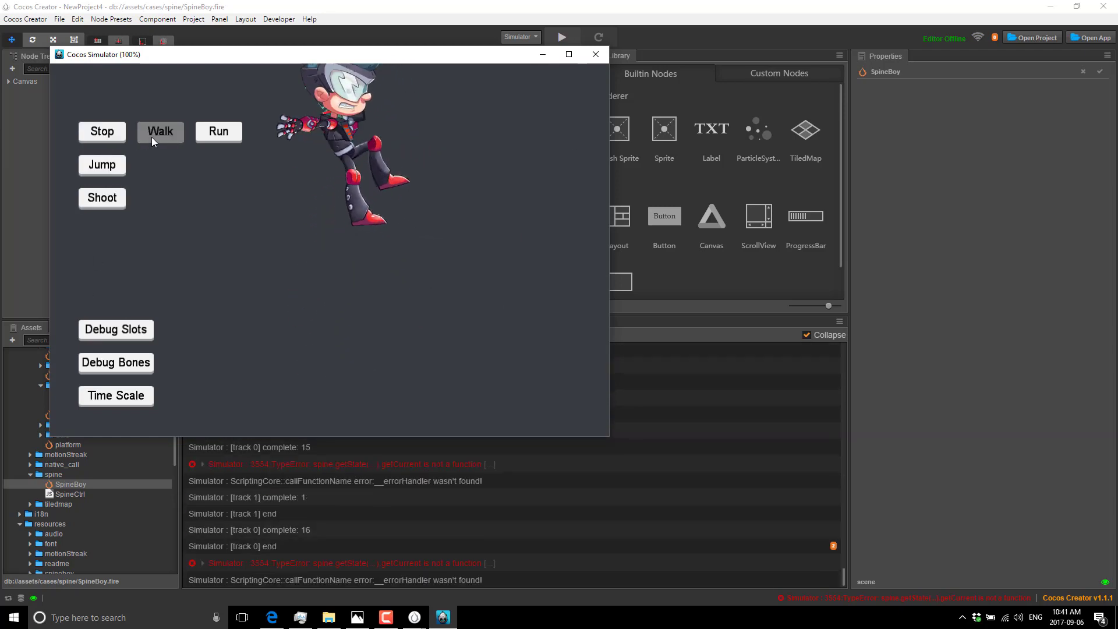
pyautogui.click(205, 134)
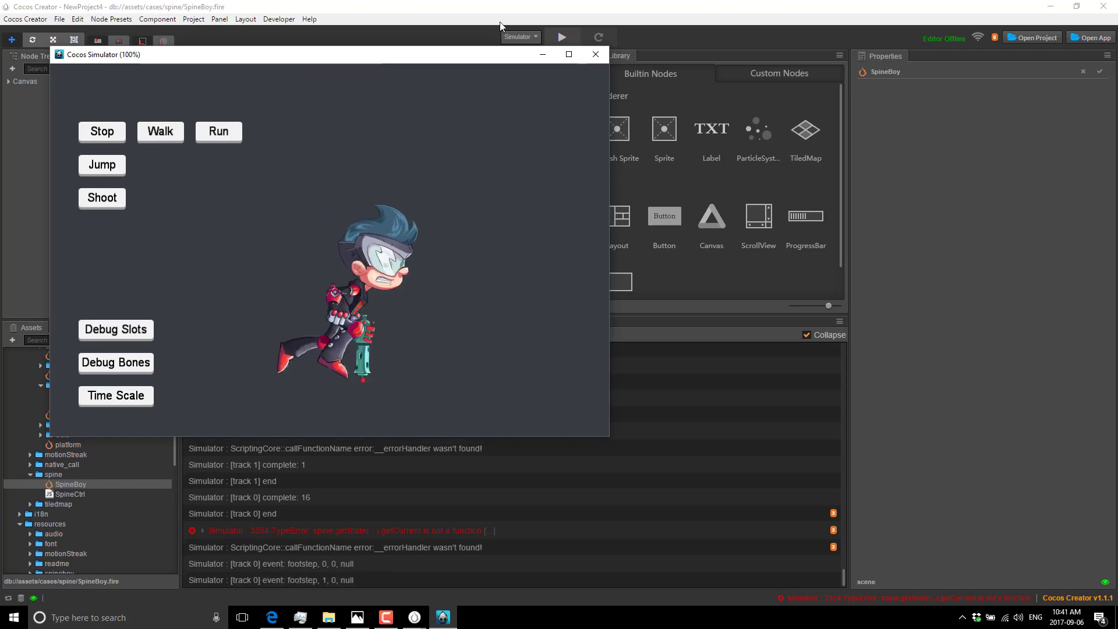
pyautogui.click(599, 57)
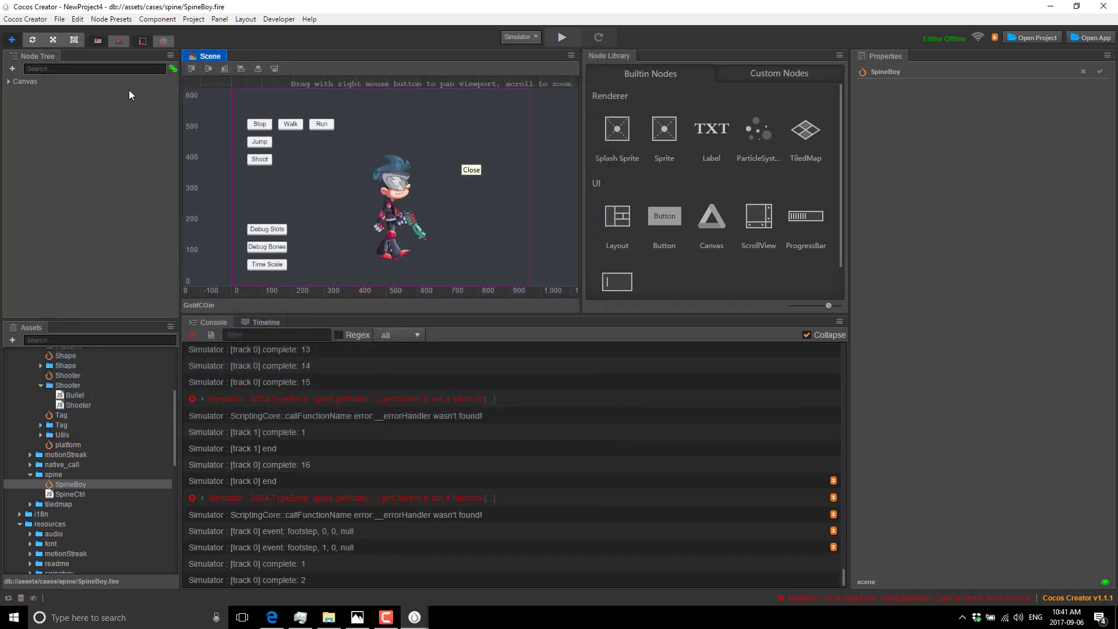
# - Select the spineboy node under Canvas and open its SpineCtrl.js script from Assets
pyautogui.click(8, 82)
pyautogui.click(36, 102)
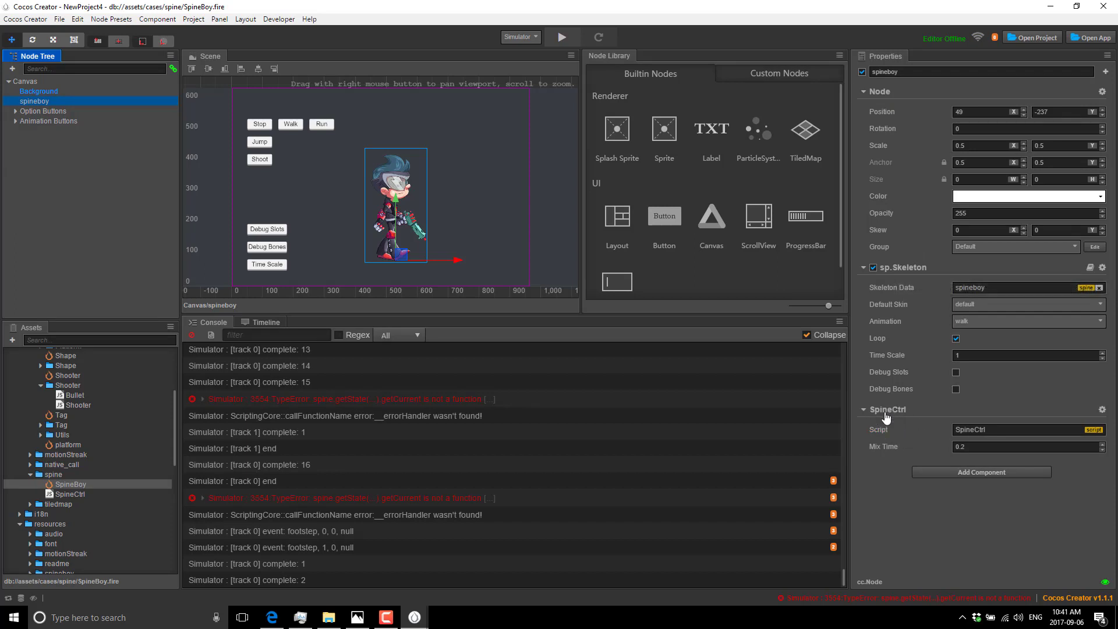
pyautogui.click(1075, 431)
pyautogui.scroll(-2, 67, 451)
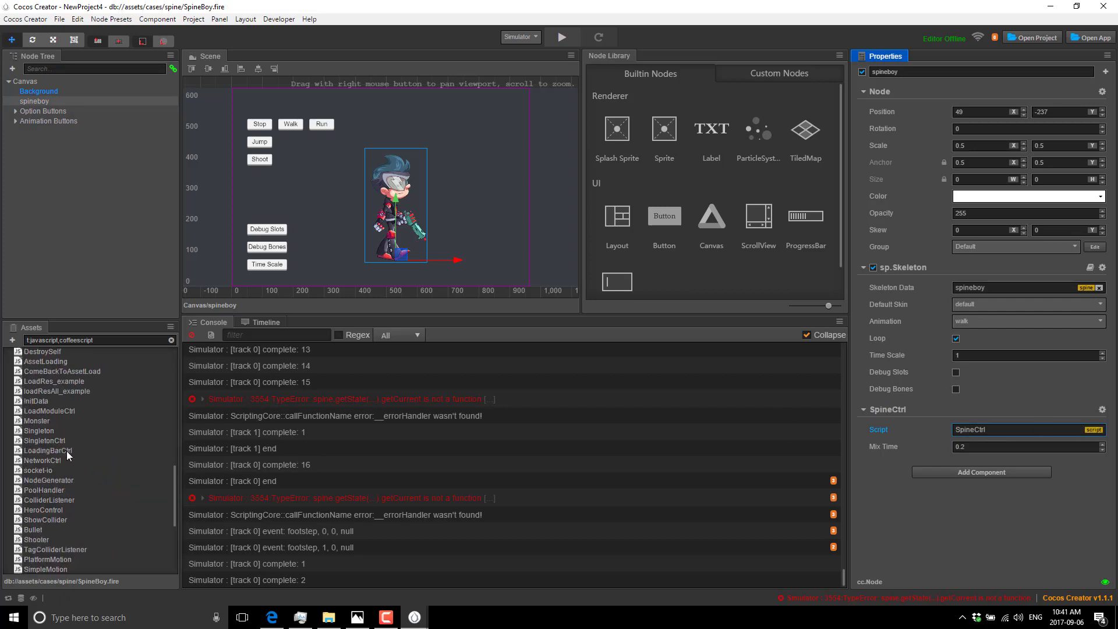
pyautogui.scroll(-5, 66, 451)
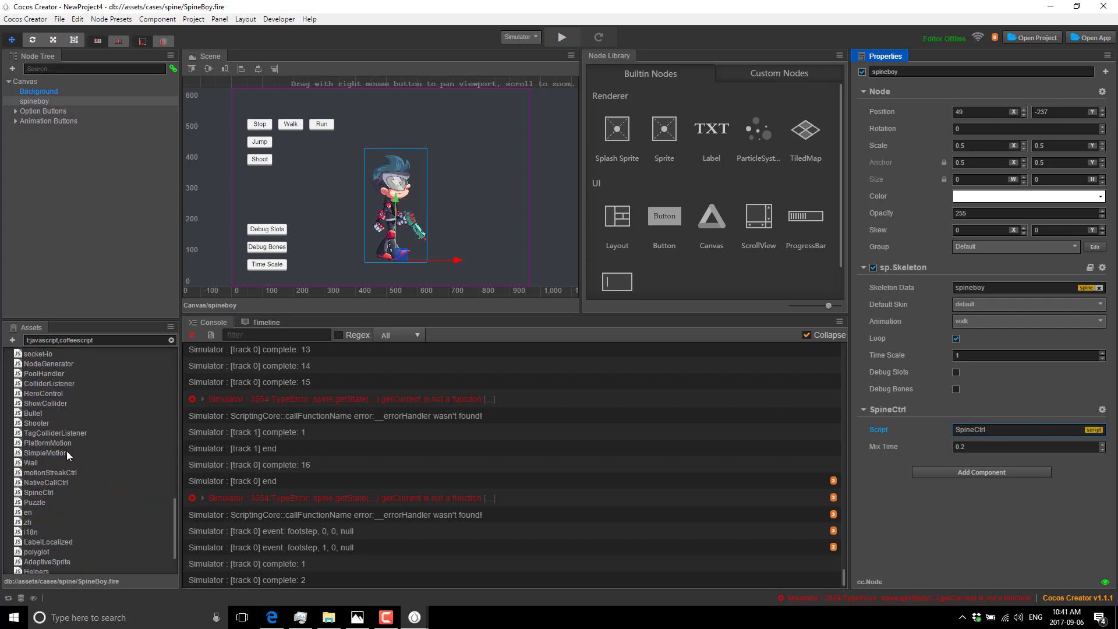
pyautogui.doubleClick(67, 451)
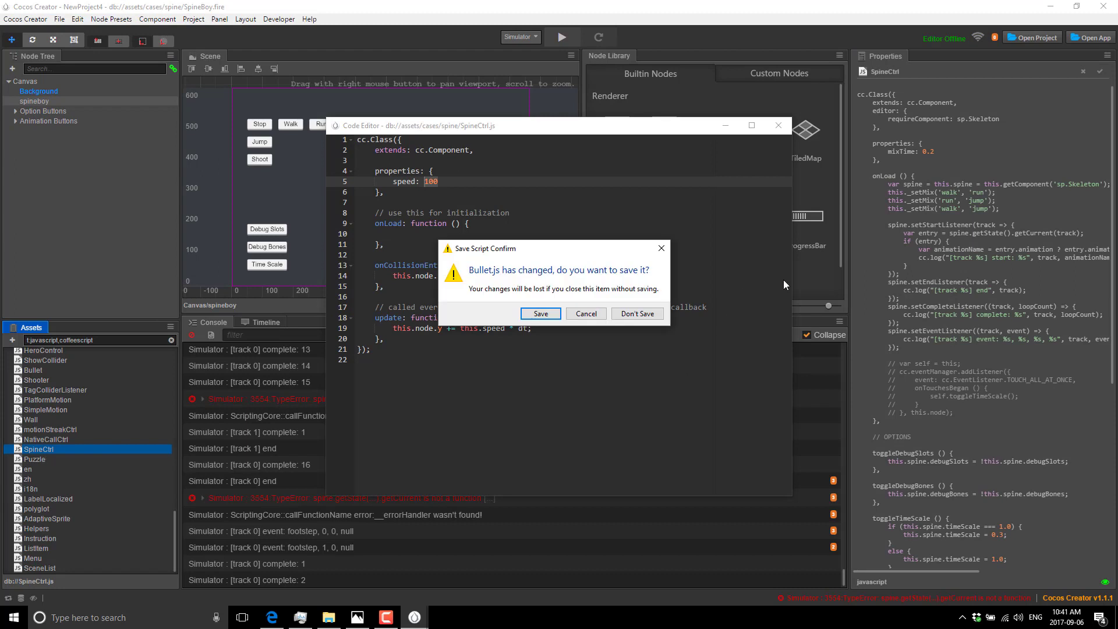
# - Discard the Bullet.js changes and review SpineCtrl's sp.Skeleton lookup and stop, walk and run functions
pyautogui.click(637, 315)
pyautogui.click(587, 251)
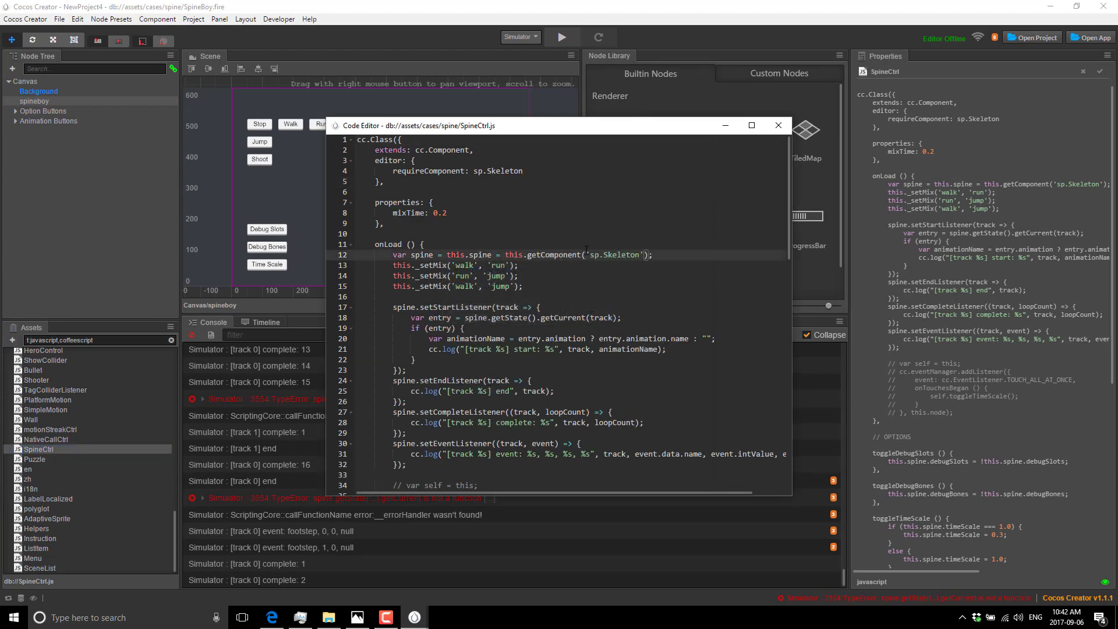
pyautogui.scroll(-12, 559, 315)
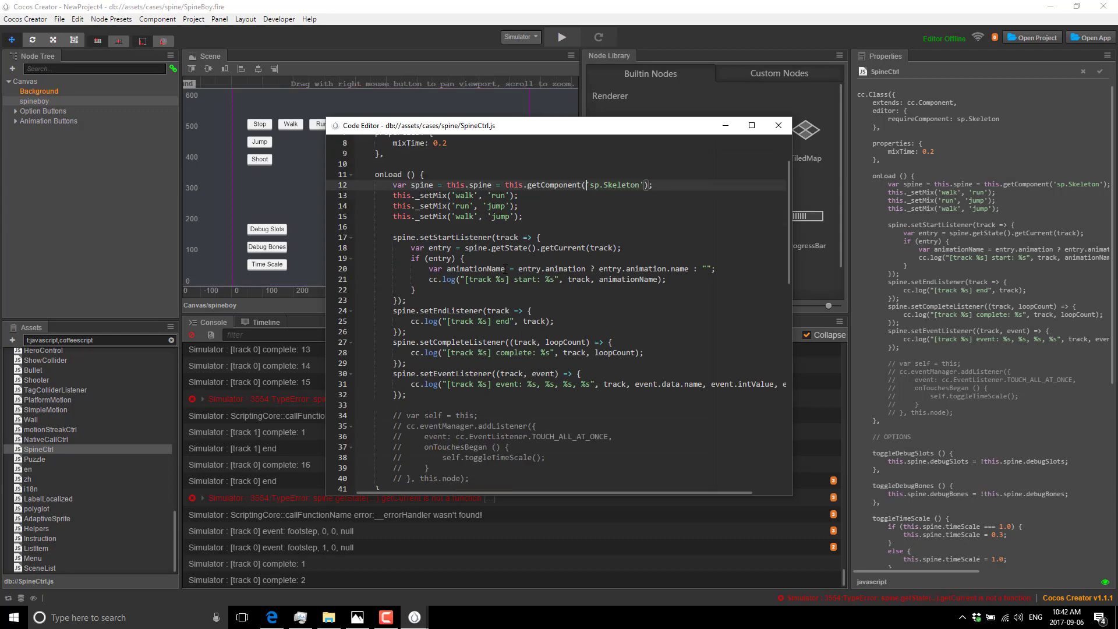
pyautogui.scroll(-7, 504, 269)
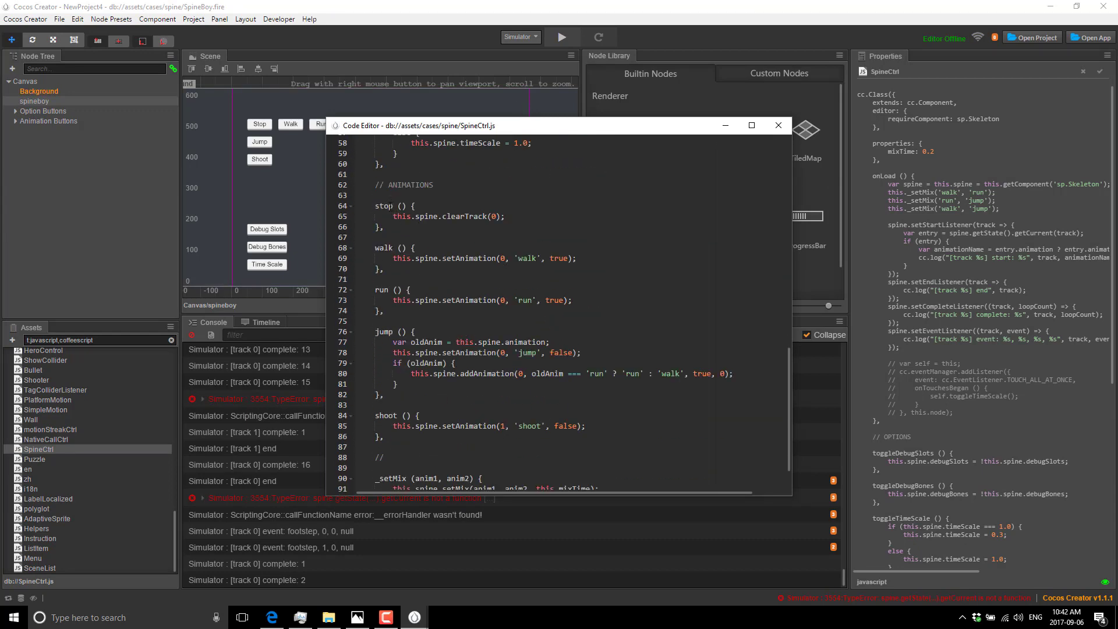
pyautogui.click(385, 206)
pyautogui.click(388, 248)
pyautogui.click(389, 290)
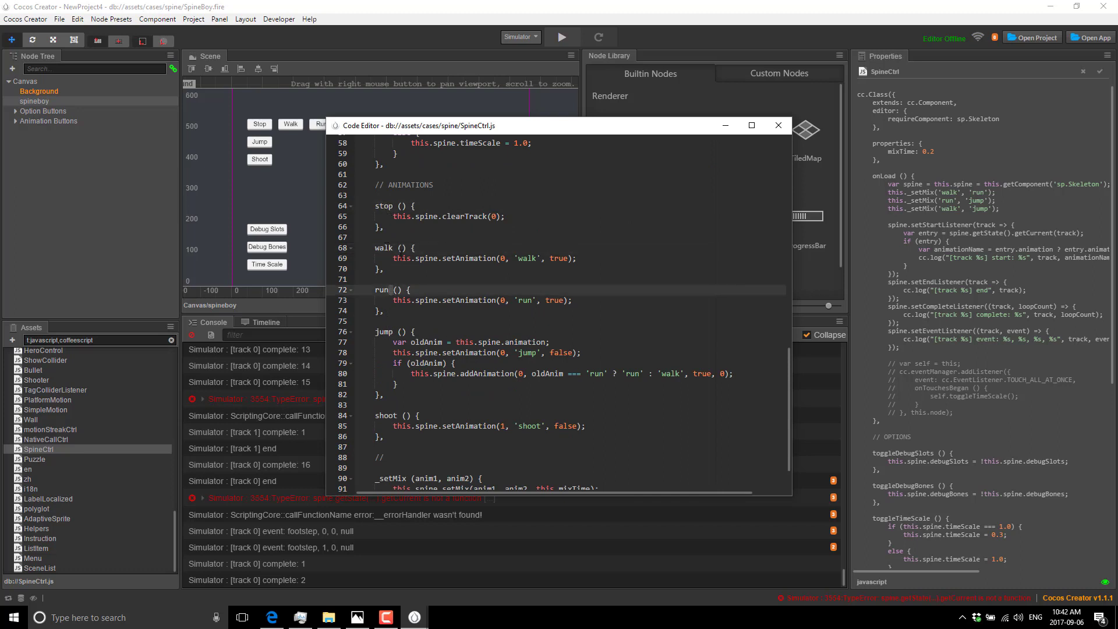
pyautogui.moveTo(393, 258); pyautogui.dragTo(572, 260)
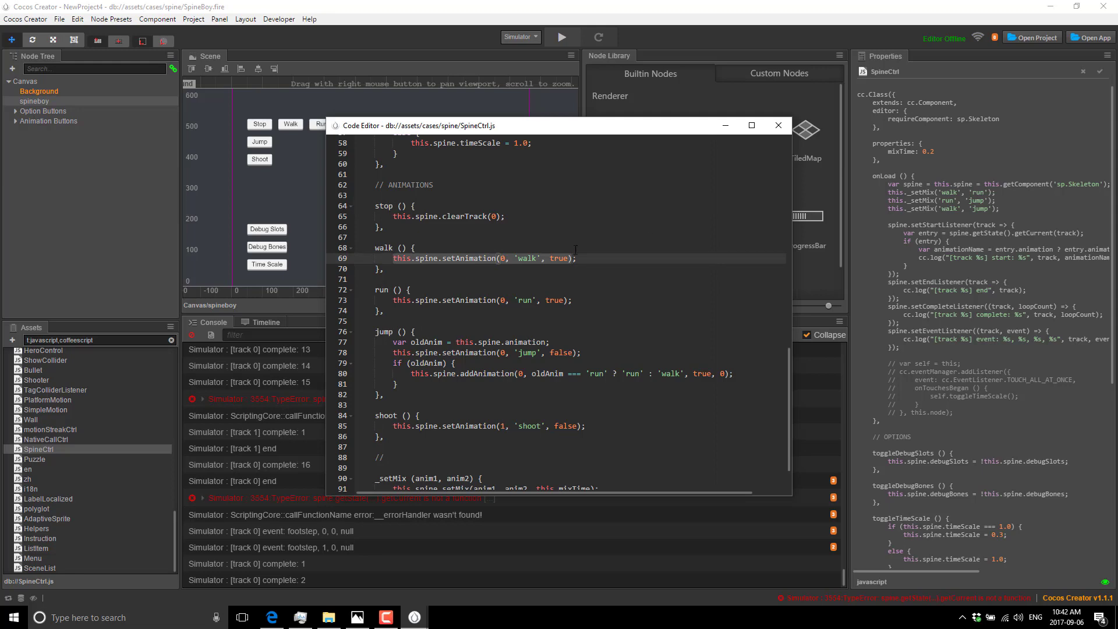
# - Close the code editor and inspect the Run button's properties
pyautogui.click(779, 125)
pyautogui.click(316, 127)
pyautogui.click(40, 160)
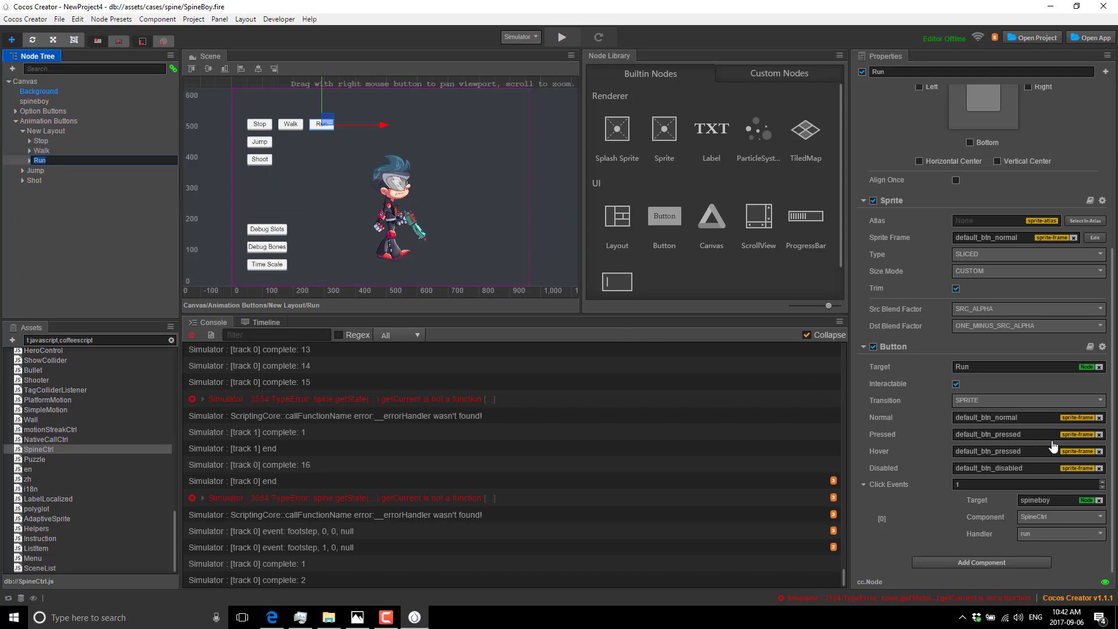
# - List the SpineCtrl handlers available for the Run button's click, then reopen SpineCtrl.js
pyautogui.click(1100, 534)
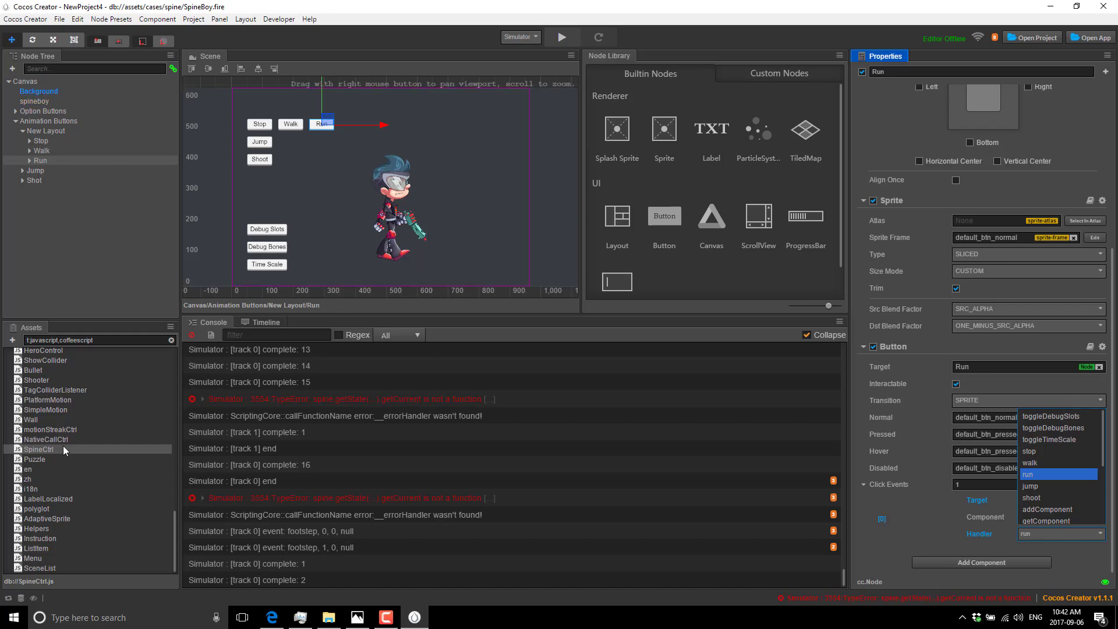
pyautogui.doubleClick(38, 449)
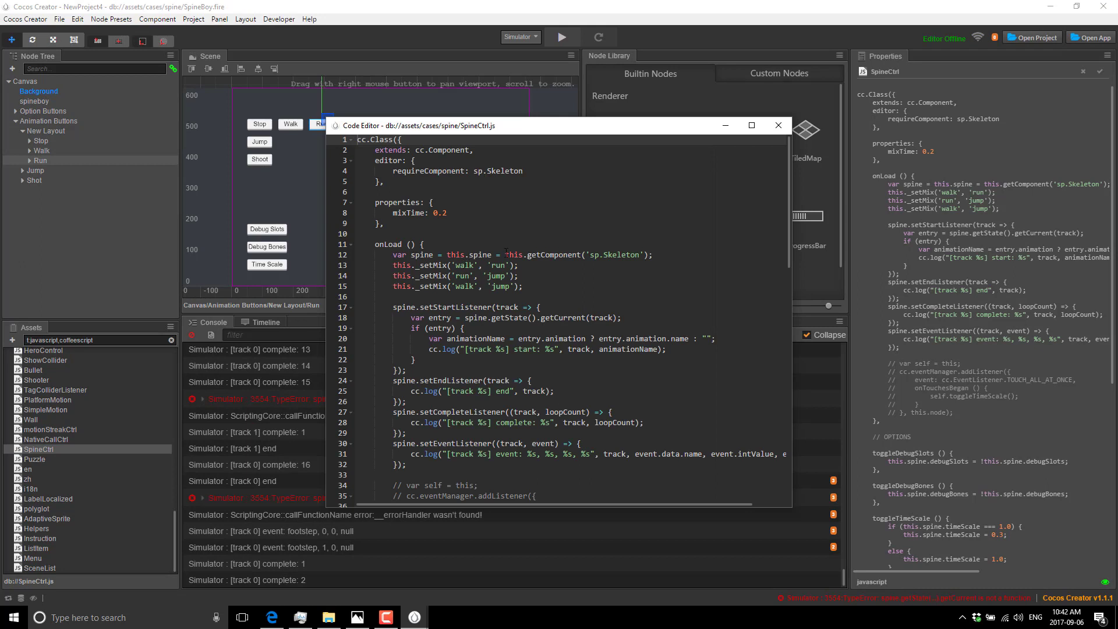
# - Highlight the getComponent call on line 12, then return to spineboy's sp.Skeleton and SpineCtrl components
pyautogui.moveTo(505, 254); pyautogui.dragTo(654, 255)
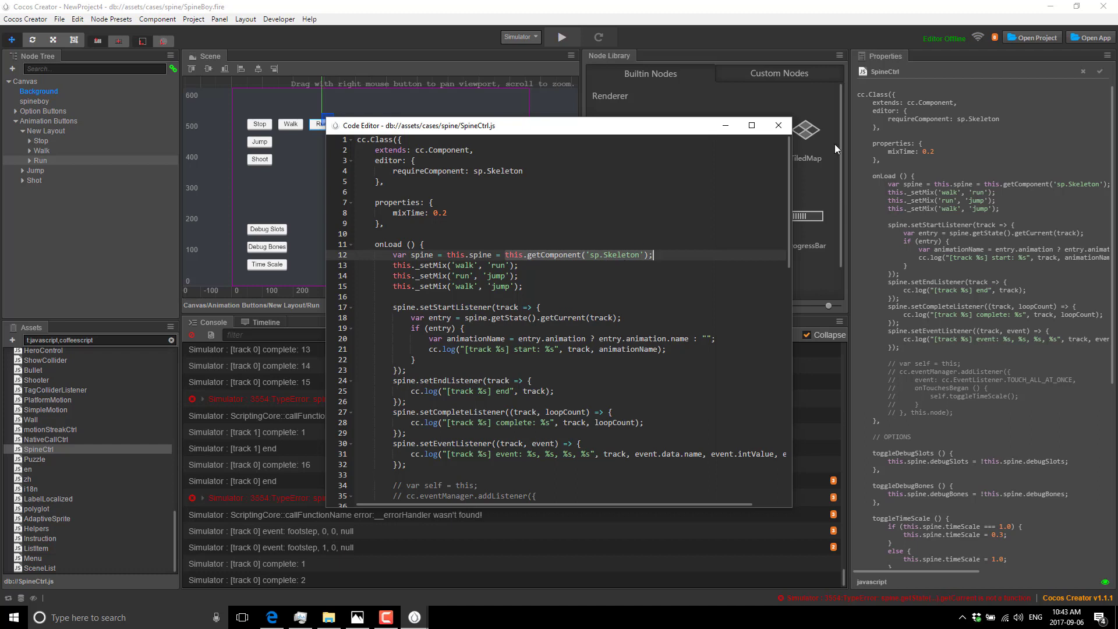
pyautogui.click(38, 99)
pyautogui.click(39, 100)
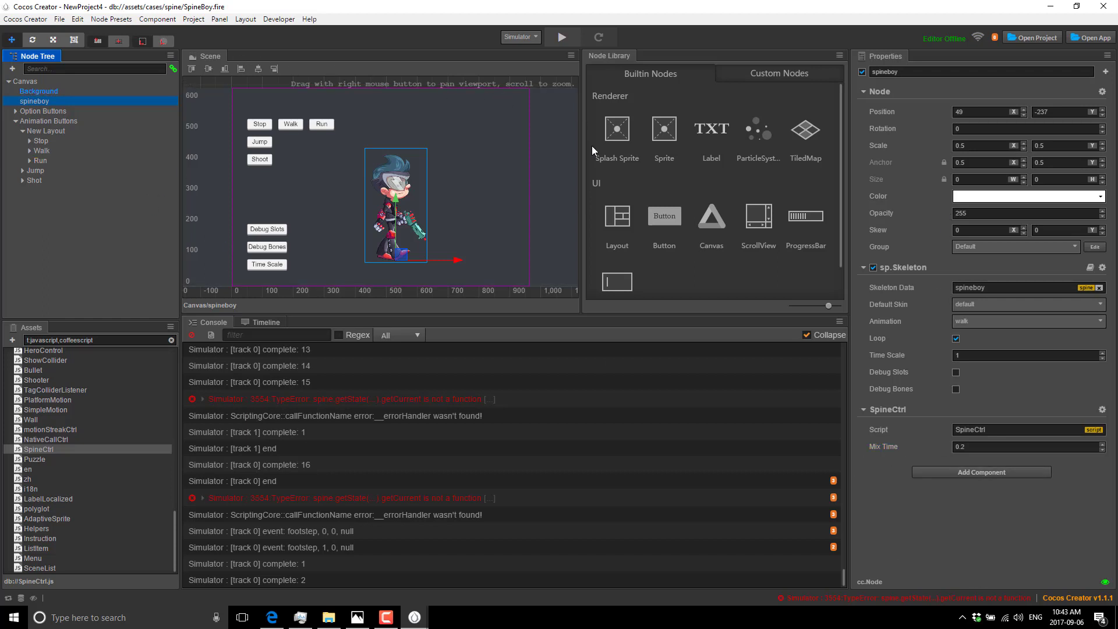
# - Add a new Button to the scene and give its Label an AudioSource component
pyautogui.moveTo(665, 215); pyautogui.dragTo(452, 129)
pyautogui.click(458, 134)
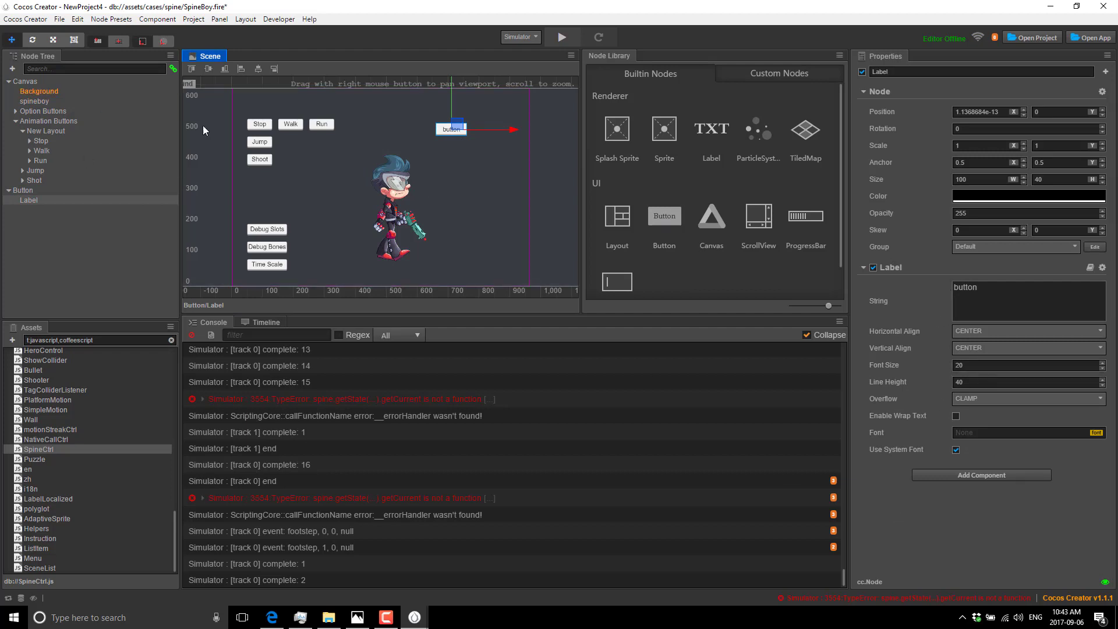
pyautogui.click(969, 475)
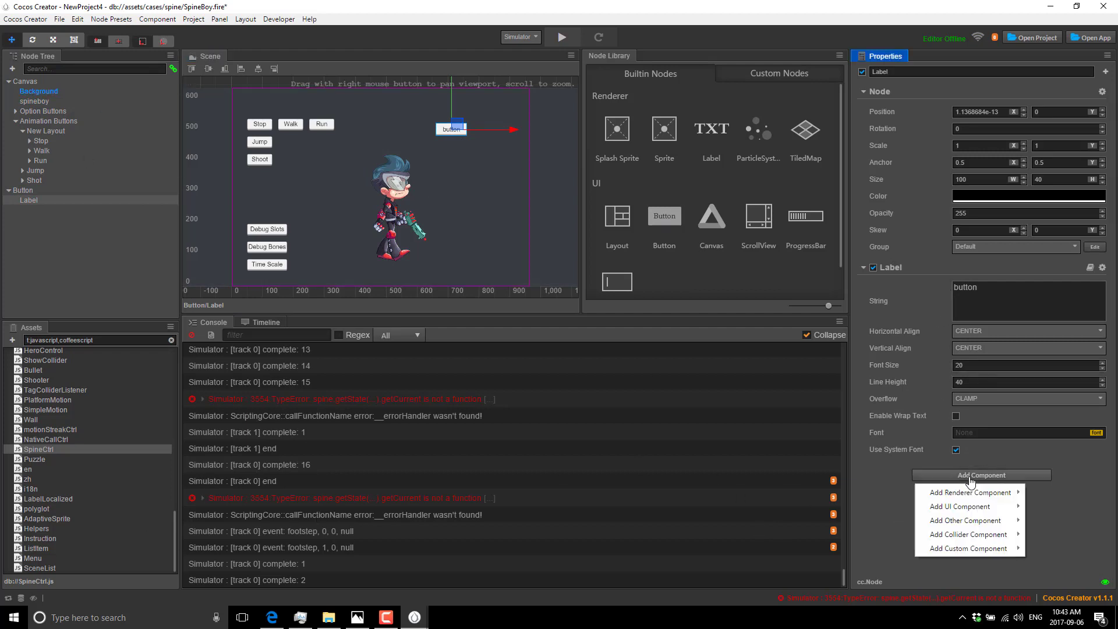
pyautogui.moveTo(984, 520)
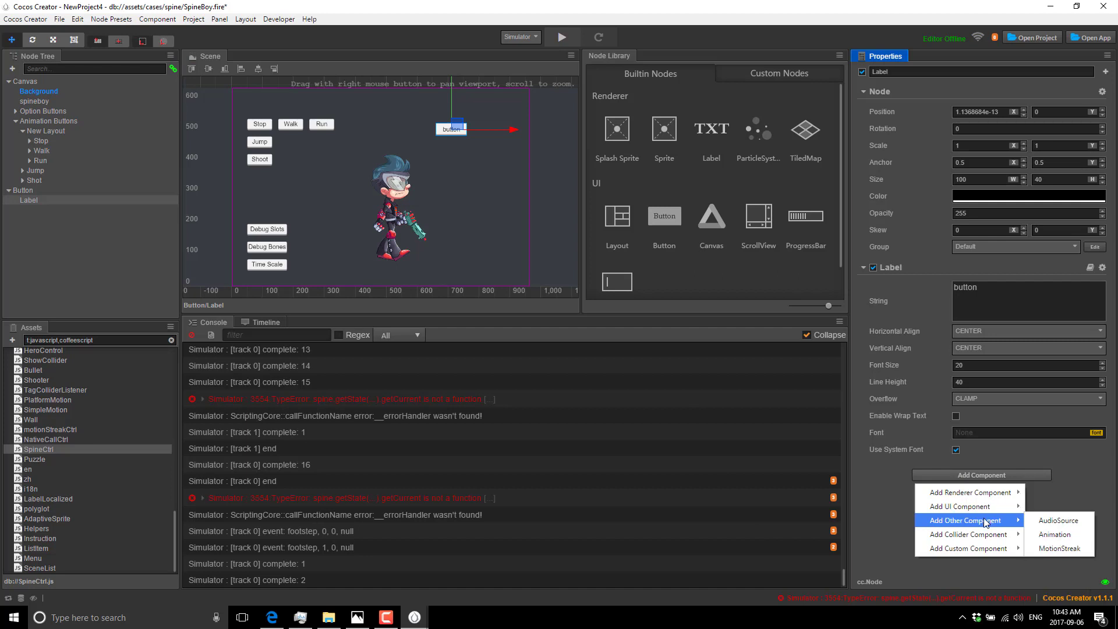
pyautogui.click(1038, 520)
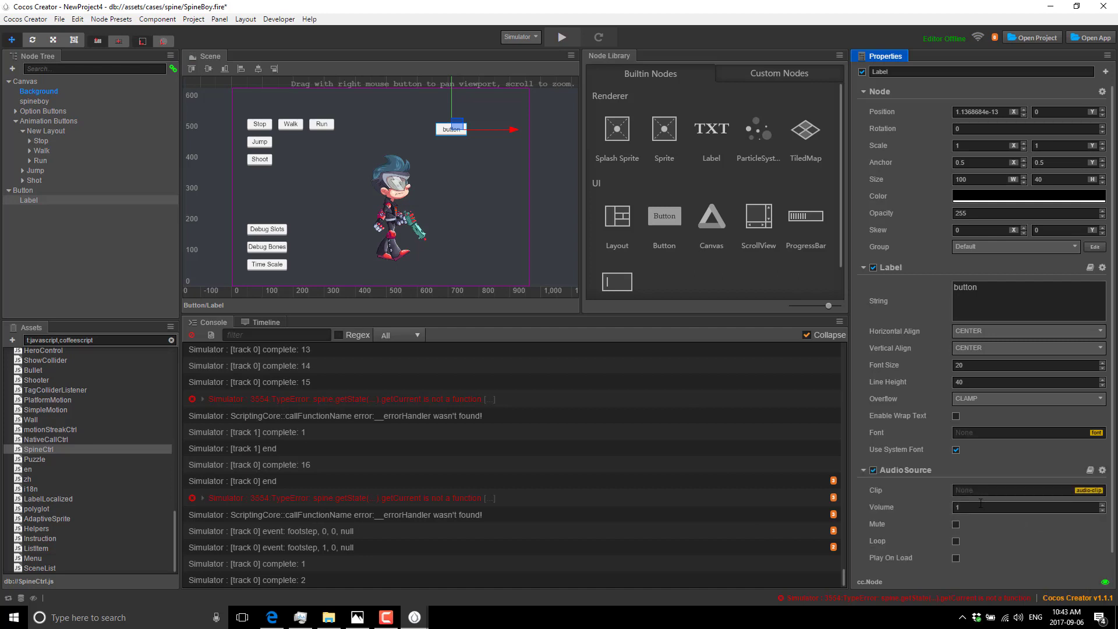
# - Assign the ding clip with Play On Load and Loop enabled, and preview the scene
pyautogui.click(1086, 492)
pyautogui.moveTo(31, 363); pyautogui.dragTo(1001, 493)
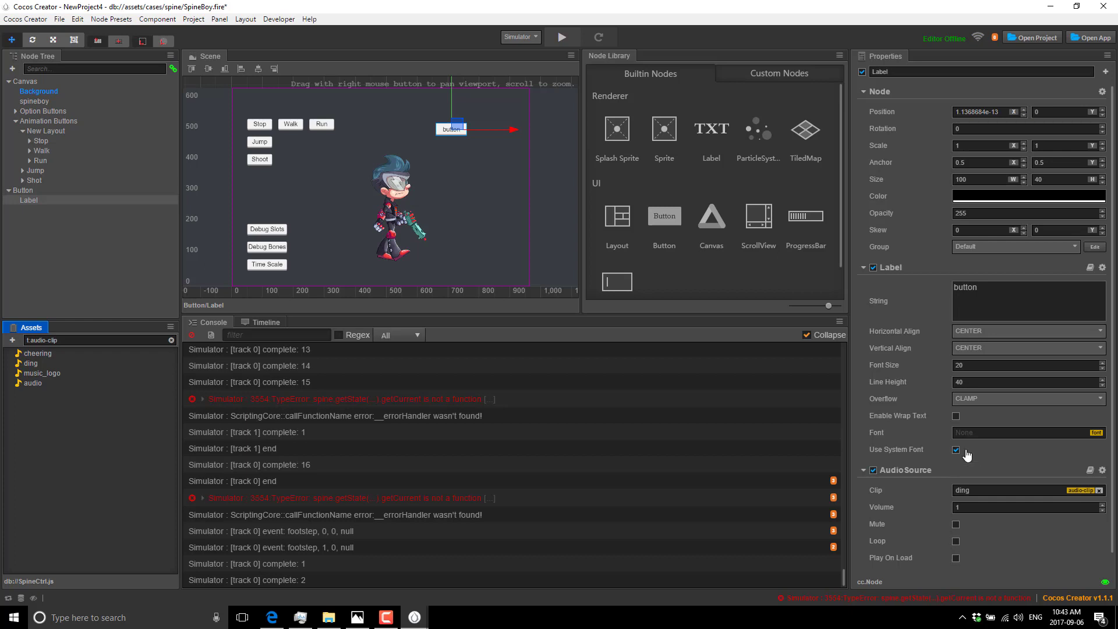
pyautogui.click(956, 559)
pyautogui.click(956, 541)
pyautogui.click(556, 40)
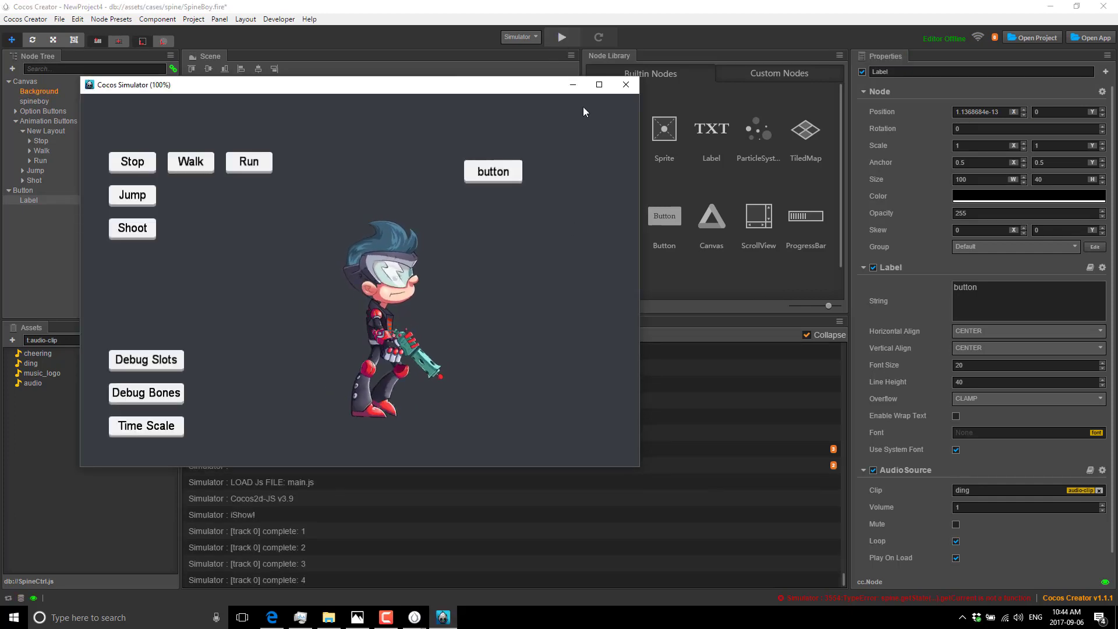
pyautogui.click(626, 84)
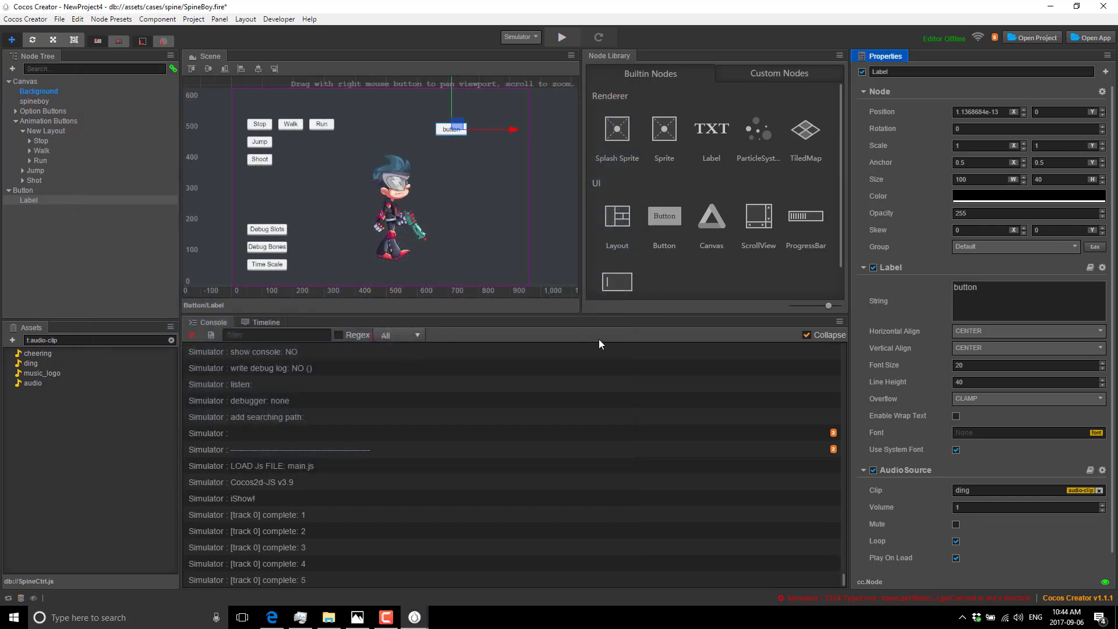